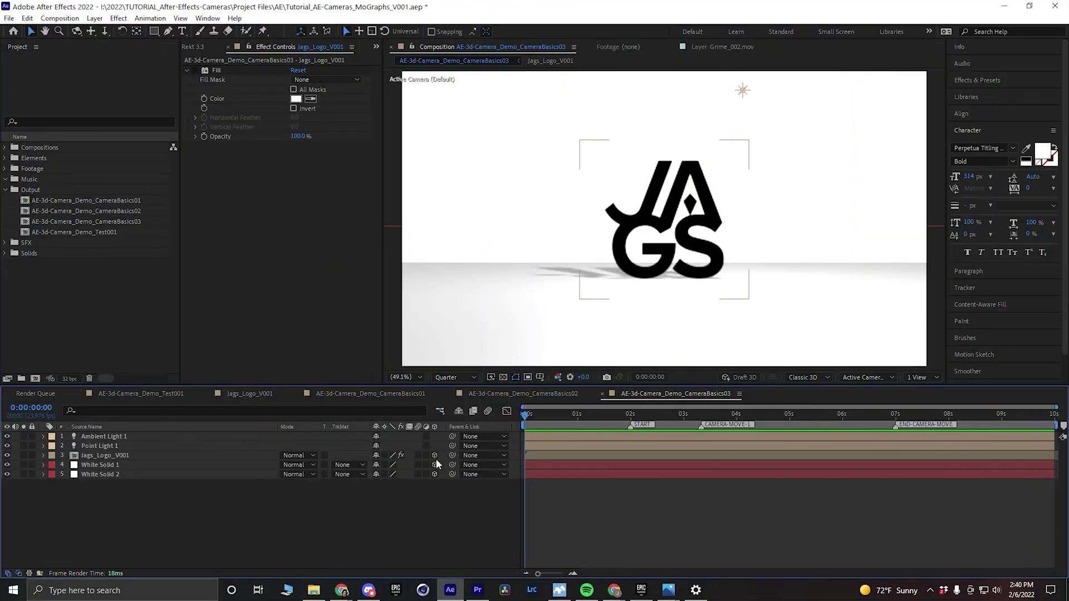
Select the Point Light 1 layer and toggle its visibility off and back on.
{"action": "left_click", "coordinate": [97, 444]}
{"action": "left_click", "coordinate": [6, 446]}
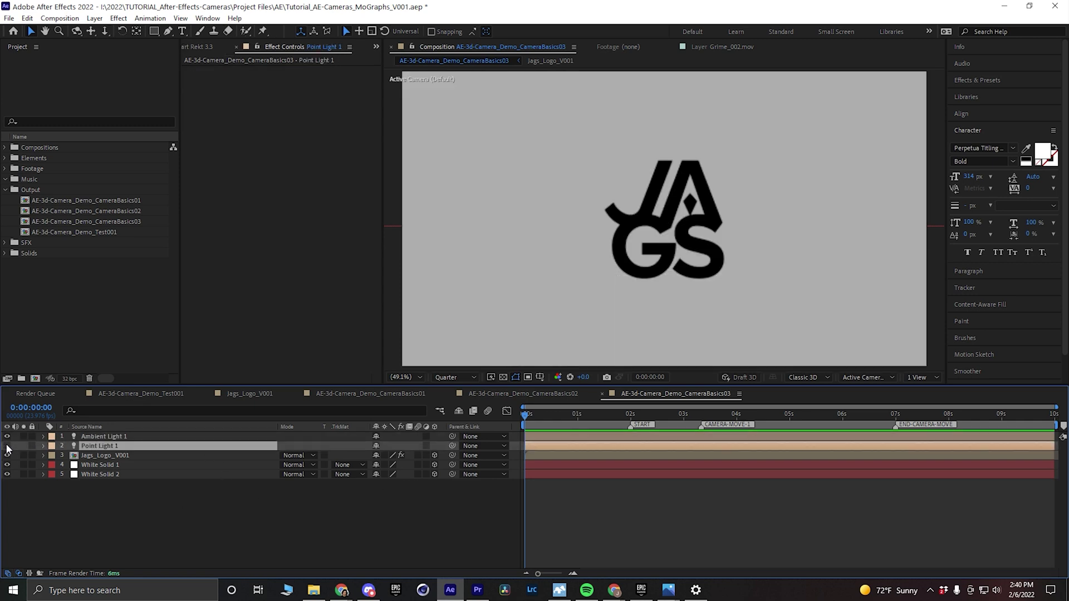
{"action": "left_click", "coordinate": [7, 446]}
{"action": "left_click", "coordinate": [218, 546]}
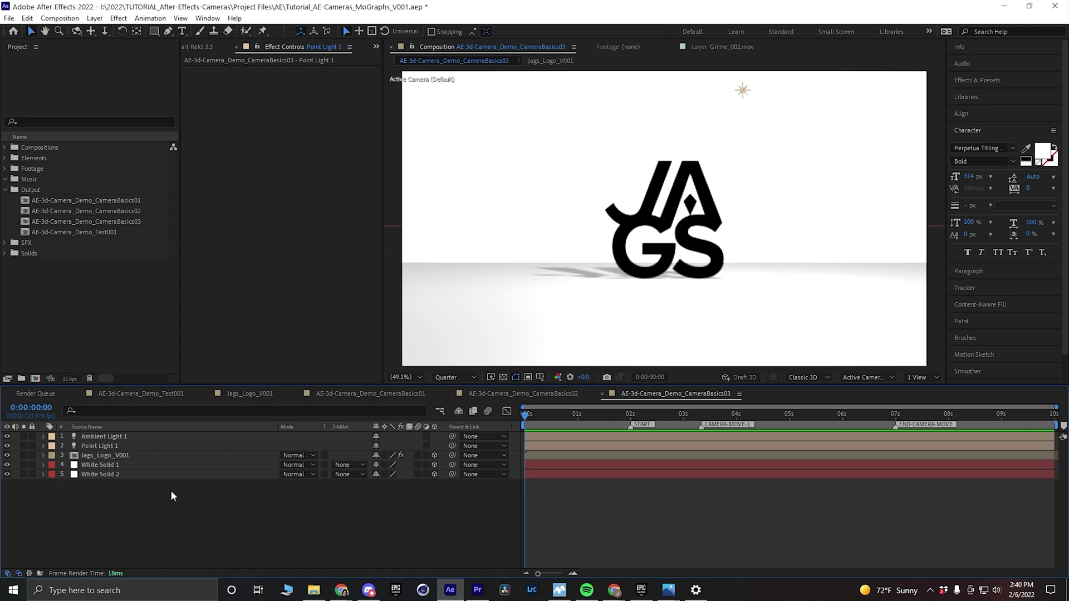
Create Camera 1 as a Two-Node Camera using the 35mm lens preset.
{"action": "key", "text": "ctrl+alt+shift+c"}
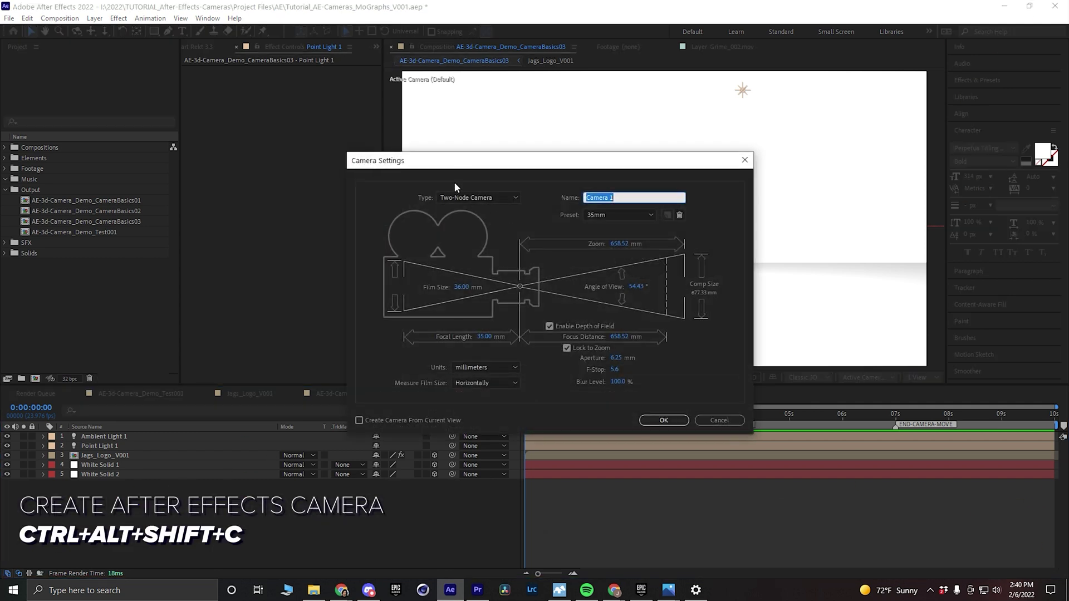
{"action": "left_click", "coordinate": [481, 197]}
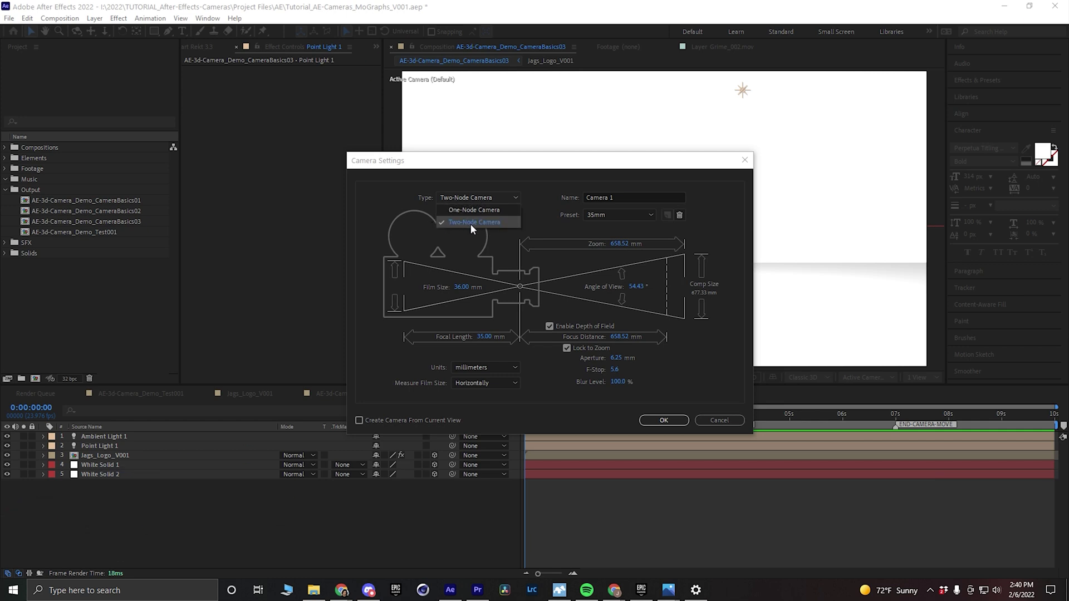
{"action": "left_click", "coordinate": [527, 199]}
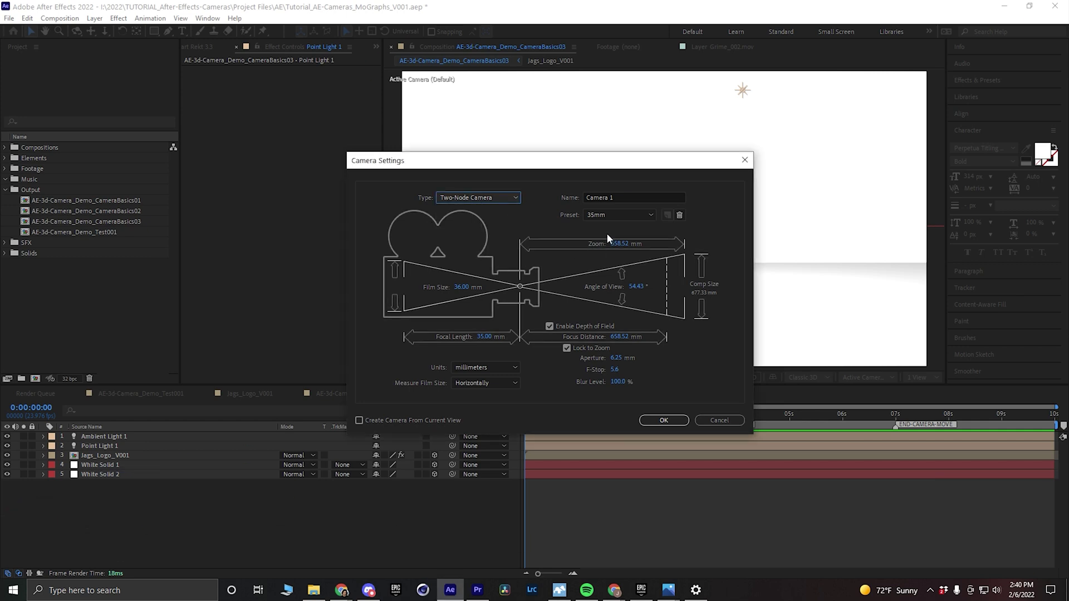
{"action": "left_click", "coordinate": [610, 215]}
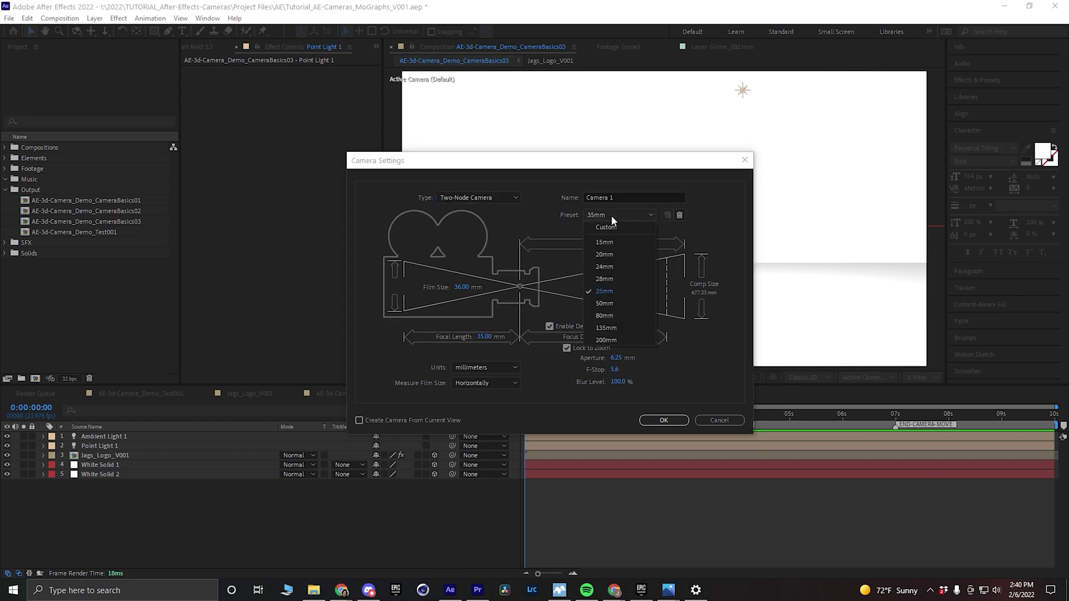
{"action": "left_click", "coordinate": [605, 292]}
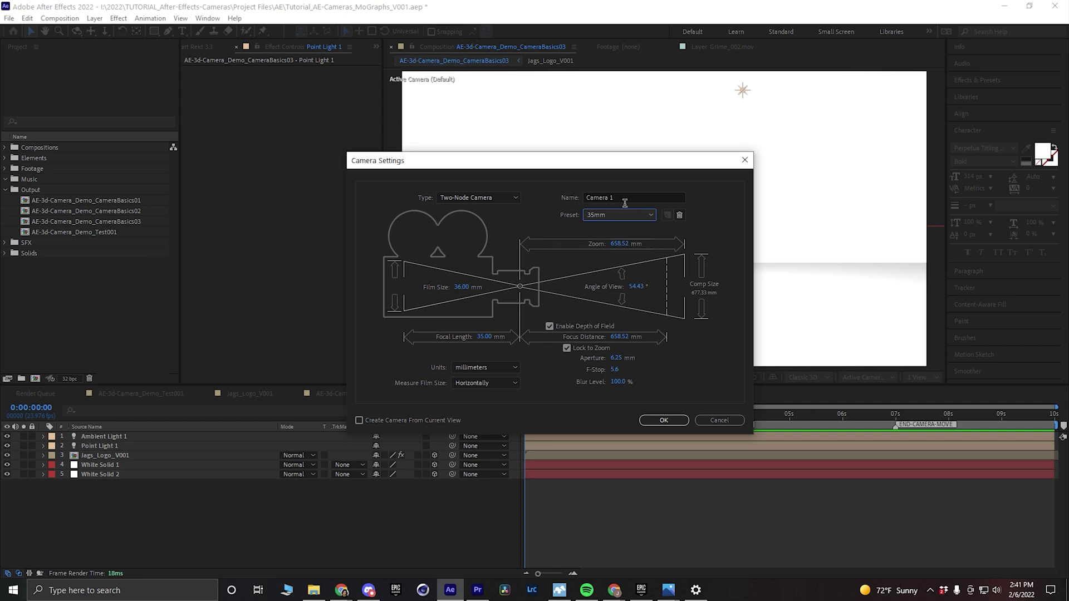
{"action": "left_click", "coordinate": [677, 419]}
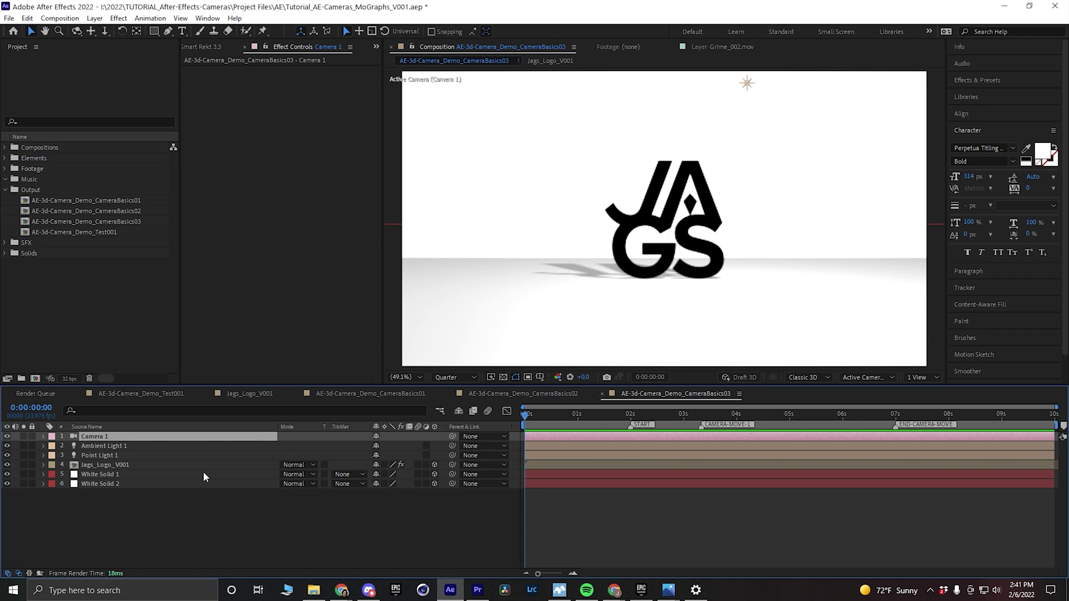
Reveal Camera 1's Position, trial-pull the camera back in Z, then undo it.
{"action": "key", "text": "p"}
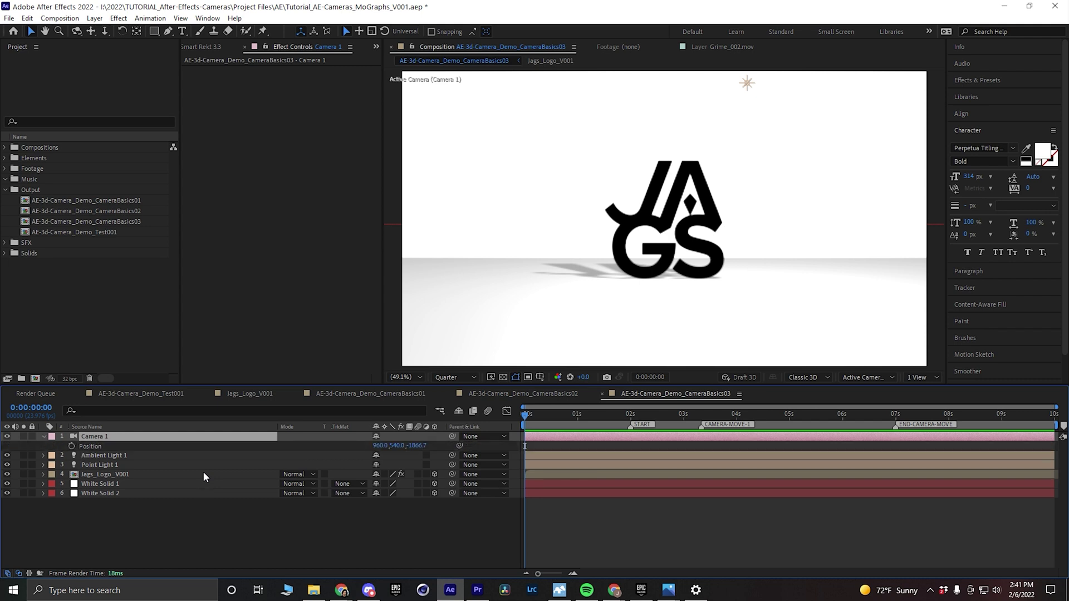
{"action": "left_click", "coordinate": [95, 447]}
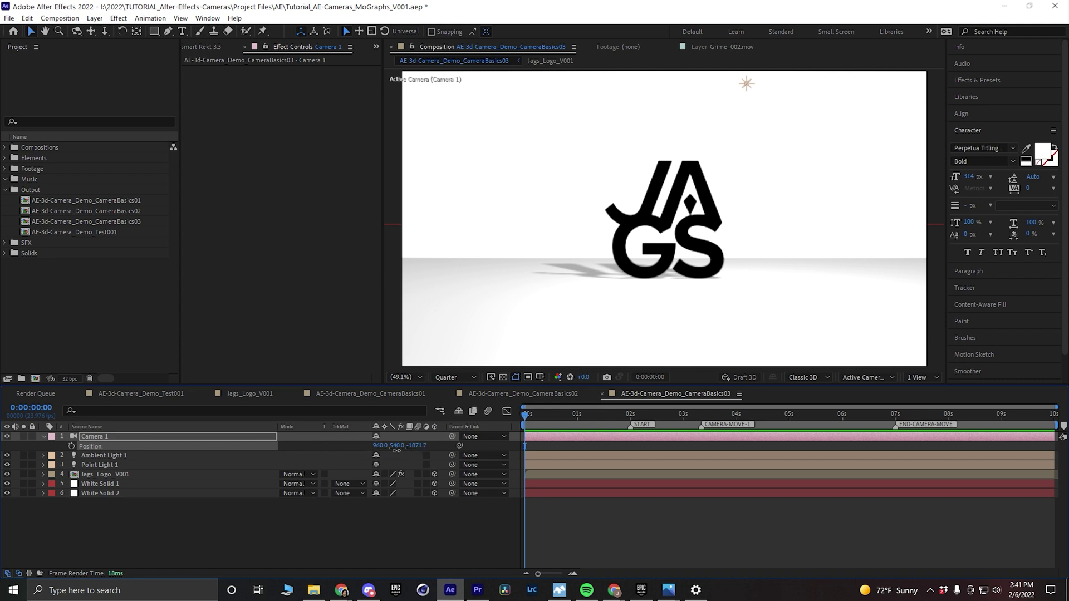
{"action": "mouse_move", "coordinate": [418, 446]}
{"action": "left_mouse_down"}
{"action": "mouse_move", "coordinate": [253, 457]}
{"action": "mouse_move", "coordinate": [424, 452]}
{"action": "left_mouse_up"}
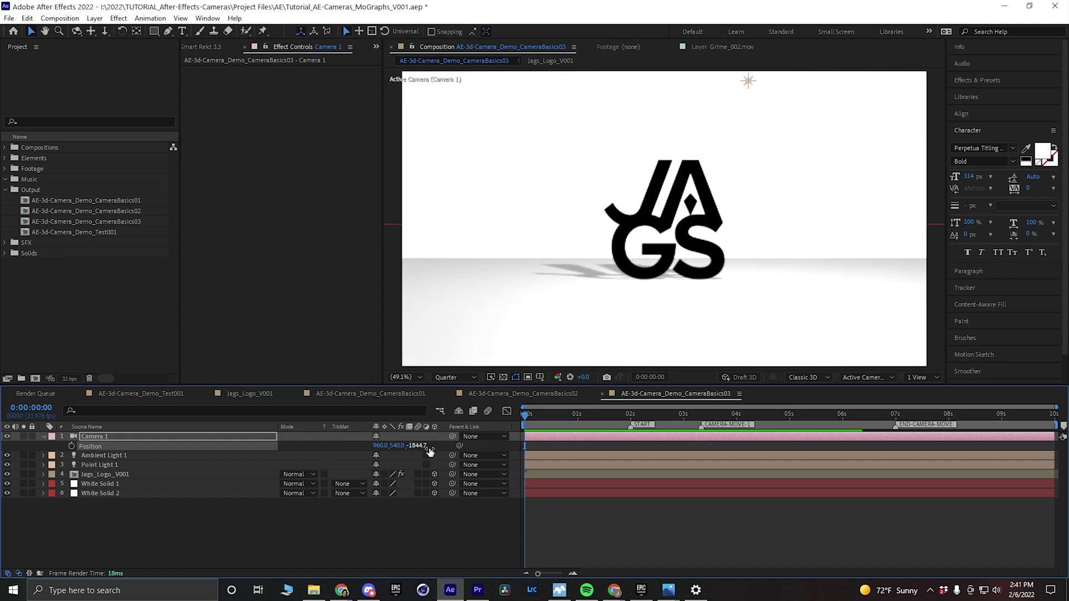
{"action": "key", "text": "ctrl+z"}
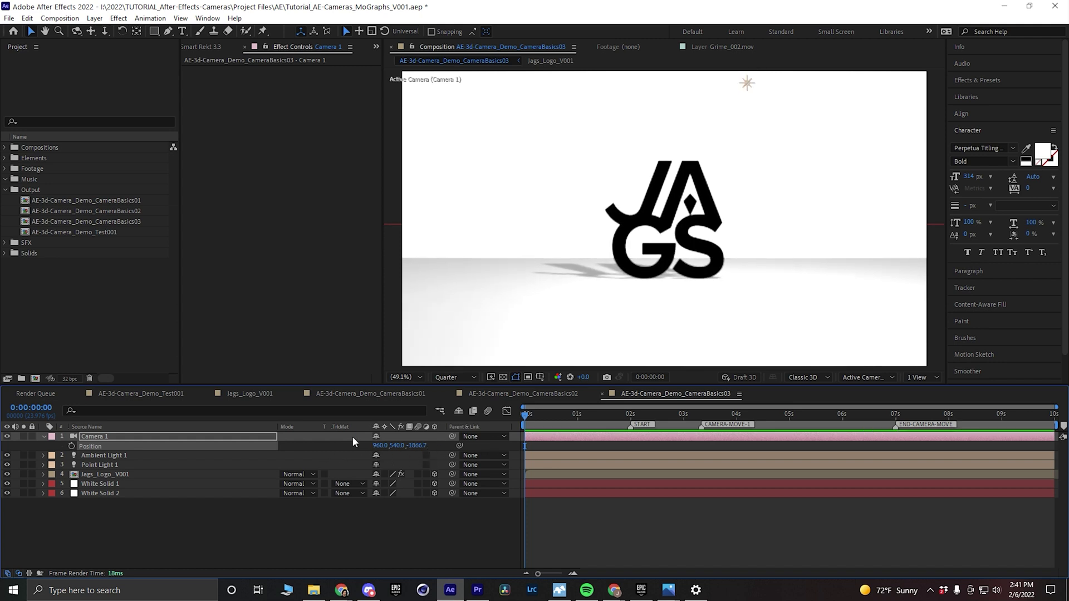
Show Point of Interest (960, 540, 0) alongside Position (960, 540, -1866.7) for Camera 1.
{"action": "key", "text": "a"}
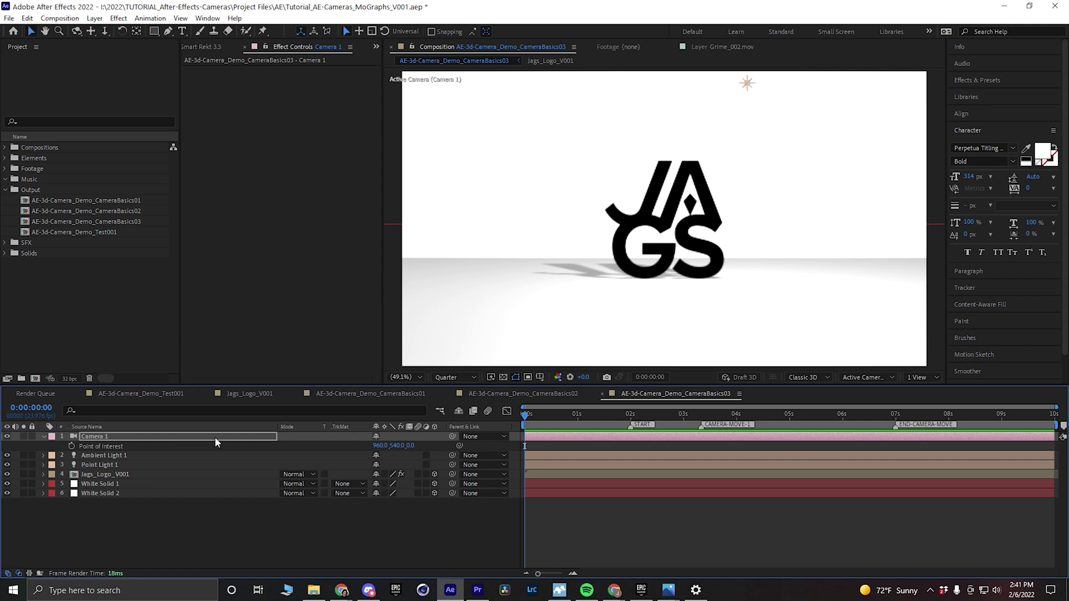
{"action": "left_click", "coordinate": [97, 450]}
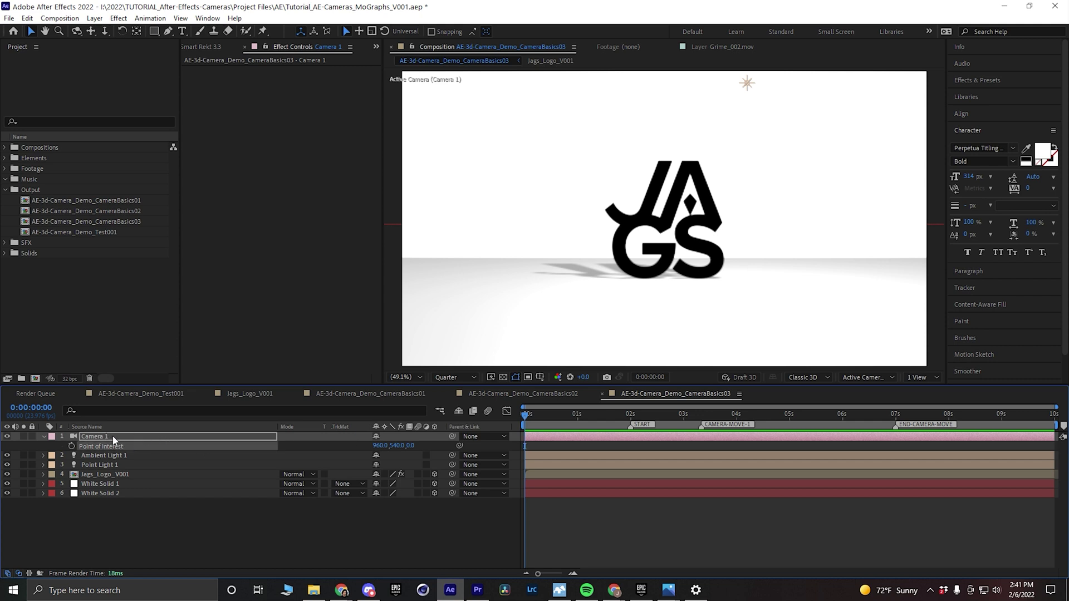
{"action": "left_click", "coordinate": [100, 436]}
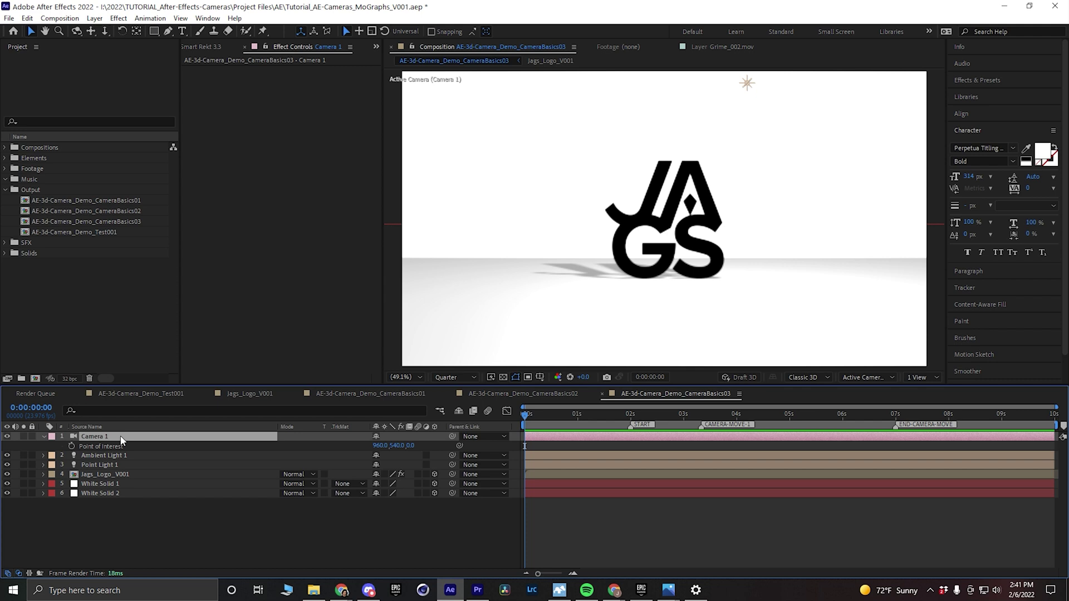
{"action": "key", "text": "shift+p"}
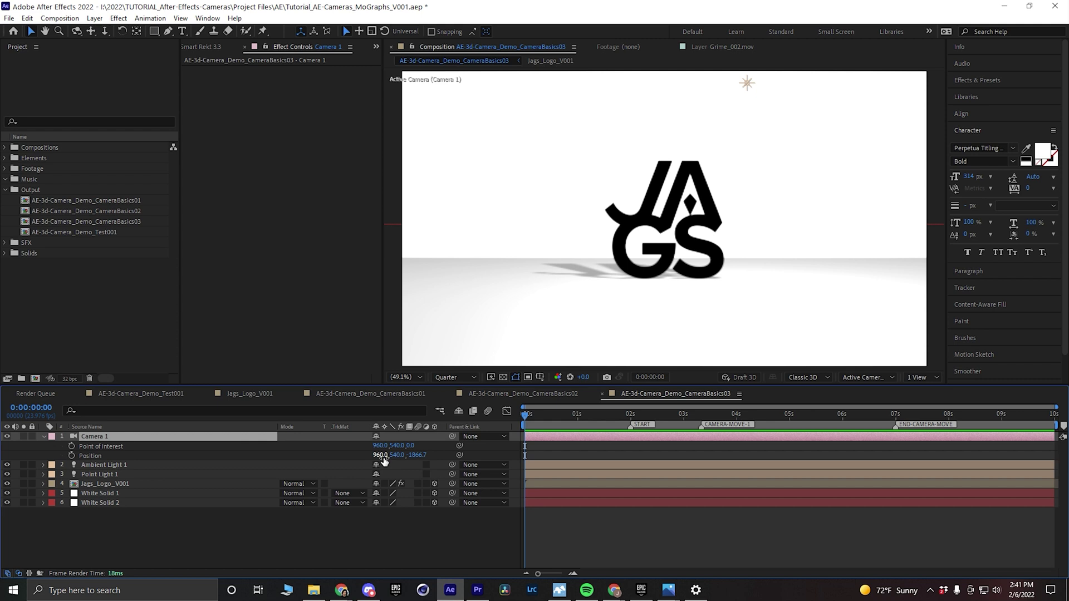
{"action": "left_click_drag", "start_coordinate": [383, 460], "coordinate": [4, 441]}
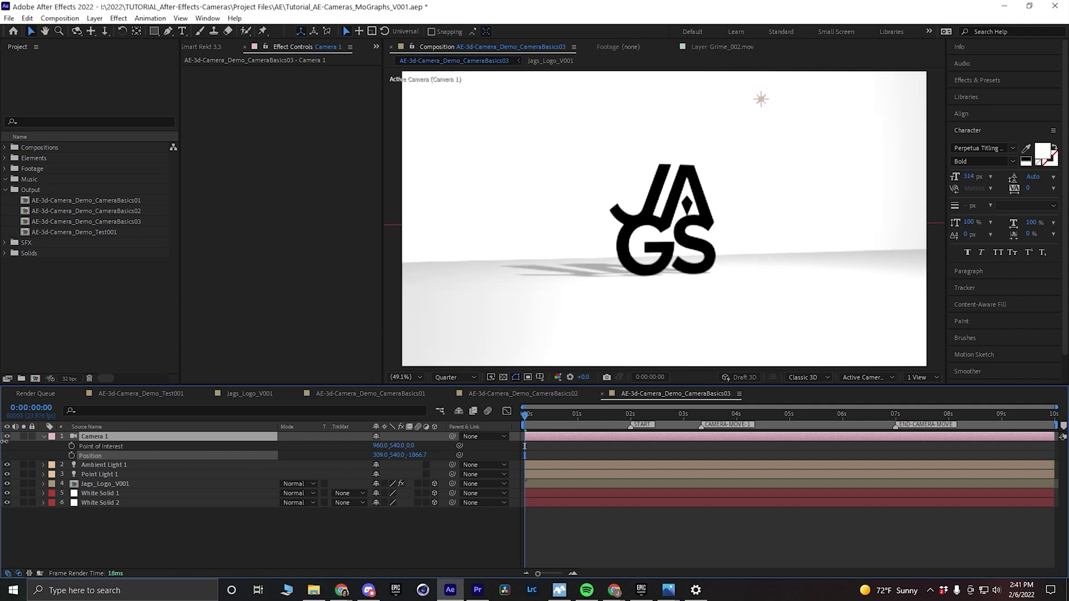
{"action": "left_click_drag", "start_coordinate": [381, 463], "coordinate": [1066, 458]}
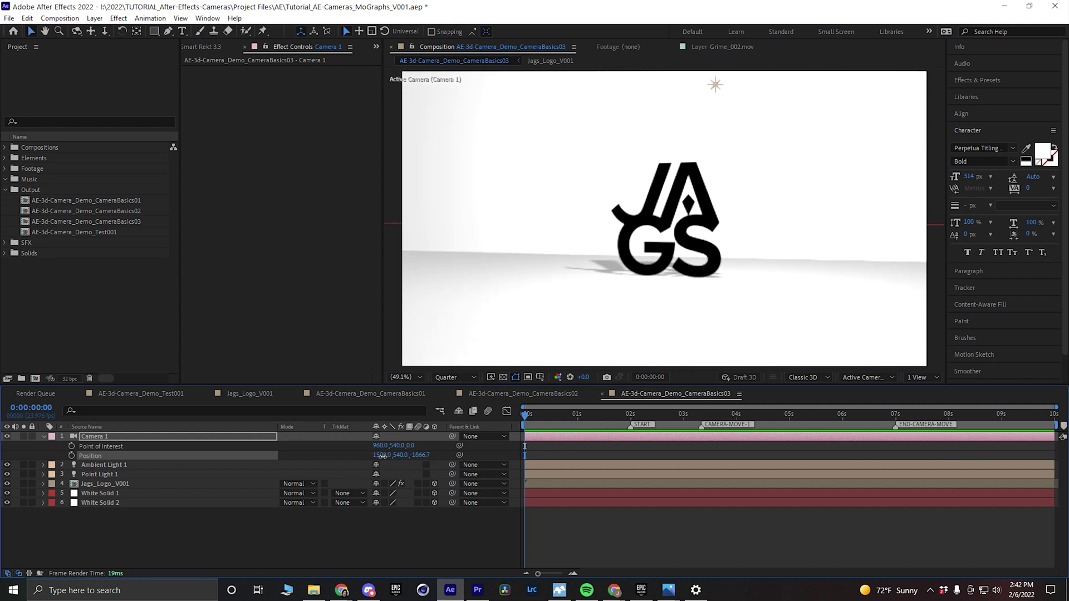
{"action": "left_click_drag", "start_coordinate": [382, 455], "coordinate": [355, 459]}
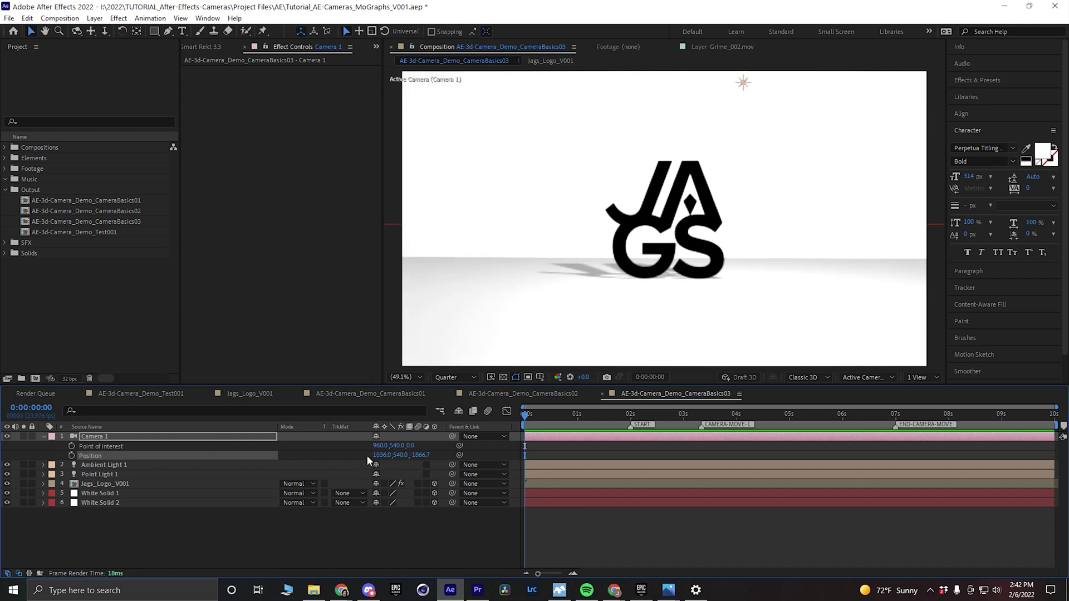
{"action": "left_click_drag", "start_coordinate": [166, 453], "coordinate": [277, 466]}
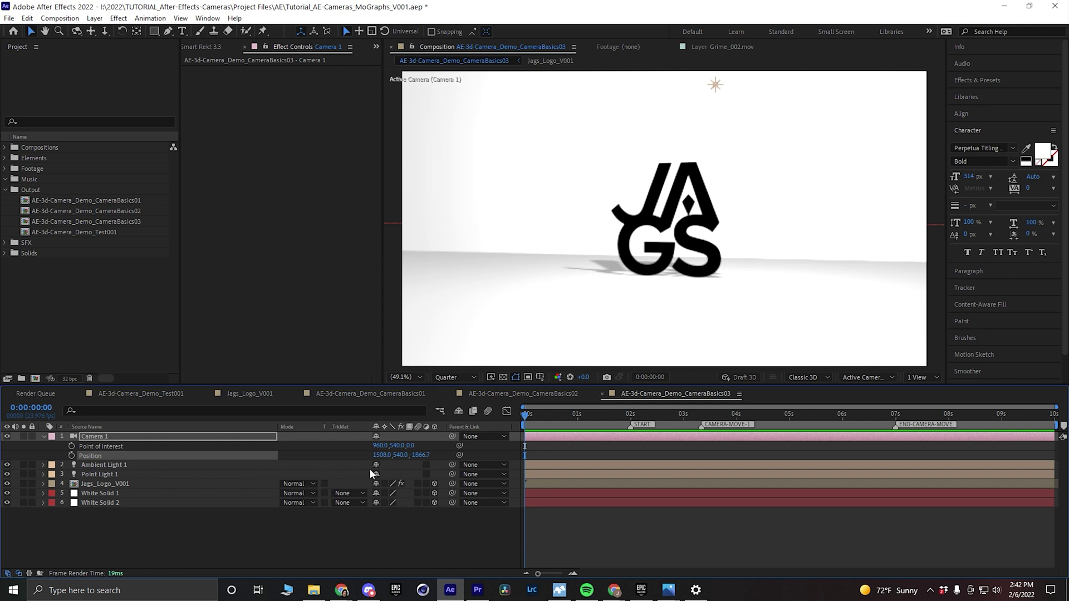
{"action": "left_click", "coordinate": [381, 455]}
{"action": "type", "text": "960"}
{"action": "key", "text": "Return"}
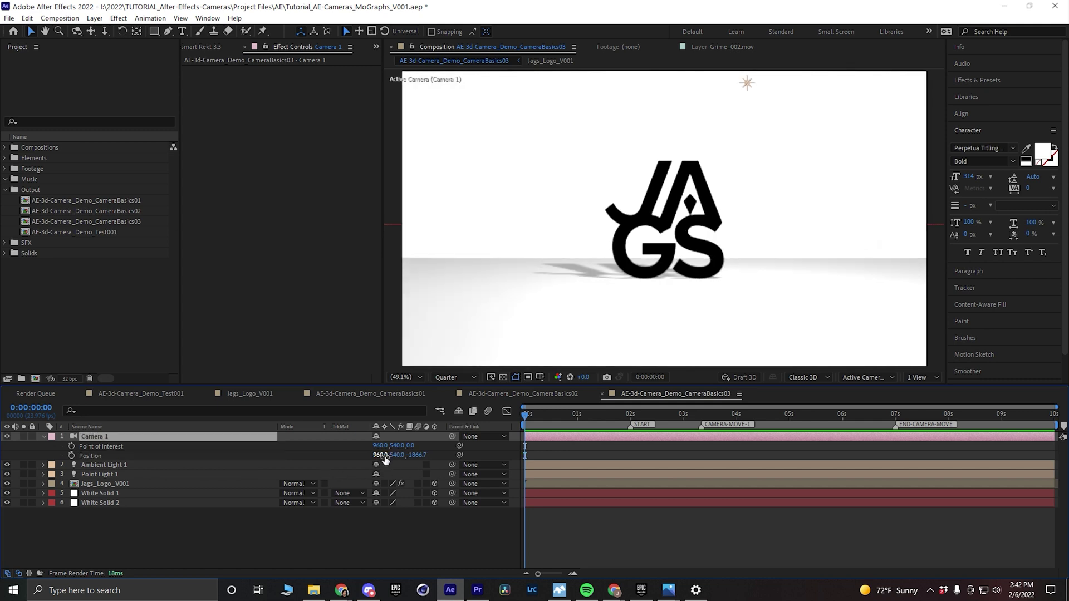
{"action": "left_click", "coordinate": [144, 447]}
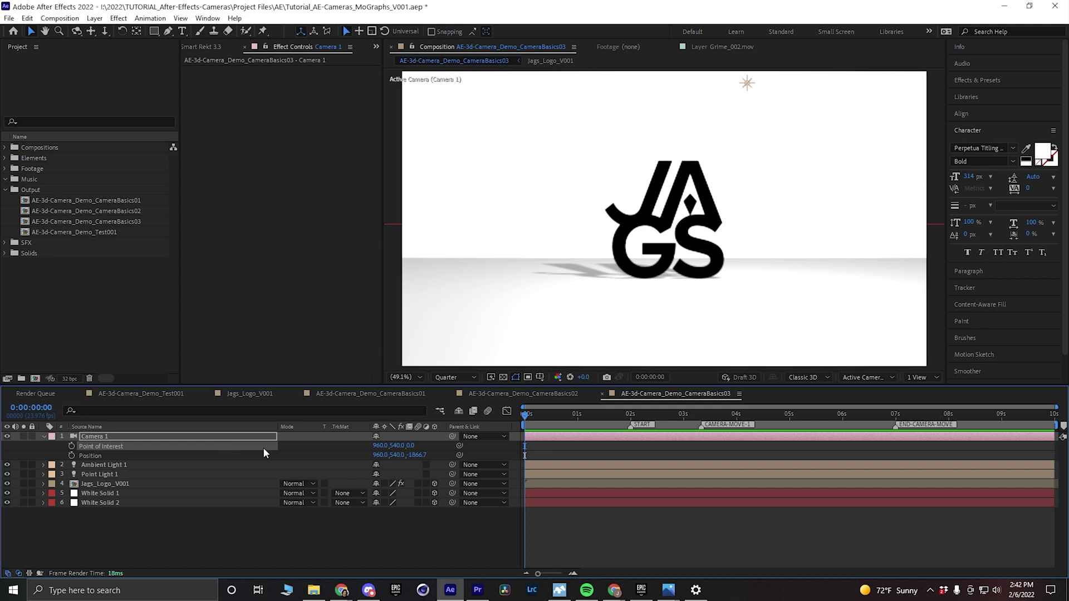
{"action": "mouse_move", "coordinate": [383, 446]}
{"action": "left_mouse_down"}
{"action": "mouse_move", "coordinate": [251, 446]}
{"action": "mouse_move", "coordinate": [392, 450]}
{"action": "left_mouse_up"}
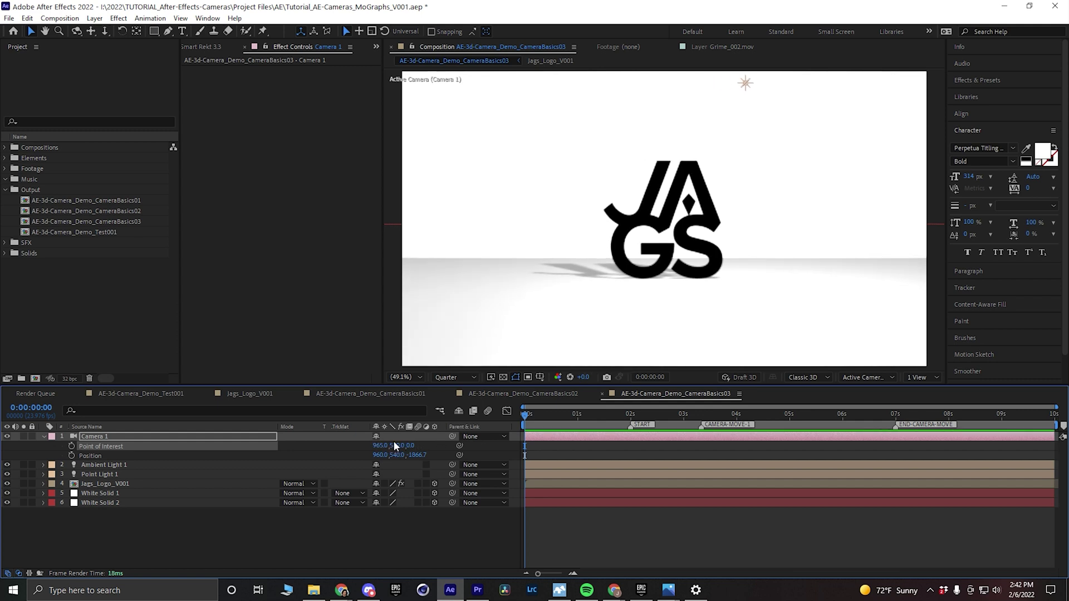
Scrub Camera 1's Position and Point of Interest, ending at 960, 540, 0 and 960, 540, -1866.7.
{"action": "left_click_drag", "start_coordinate": [399, 451], "coordinate": [423, 456]}
{"action": "left_click_drag", "start_coordinate": [384, 456], "coordinate": [398, 456]}
{"action": "left_click_drag", "start_coordinate": [508, 465], "coordinate": [565, 455]}
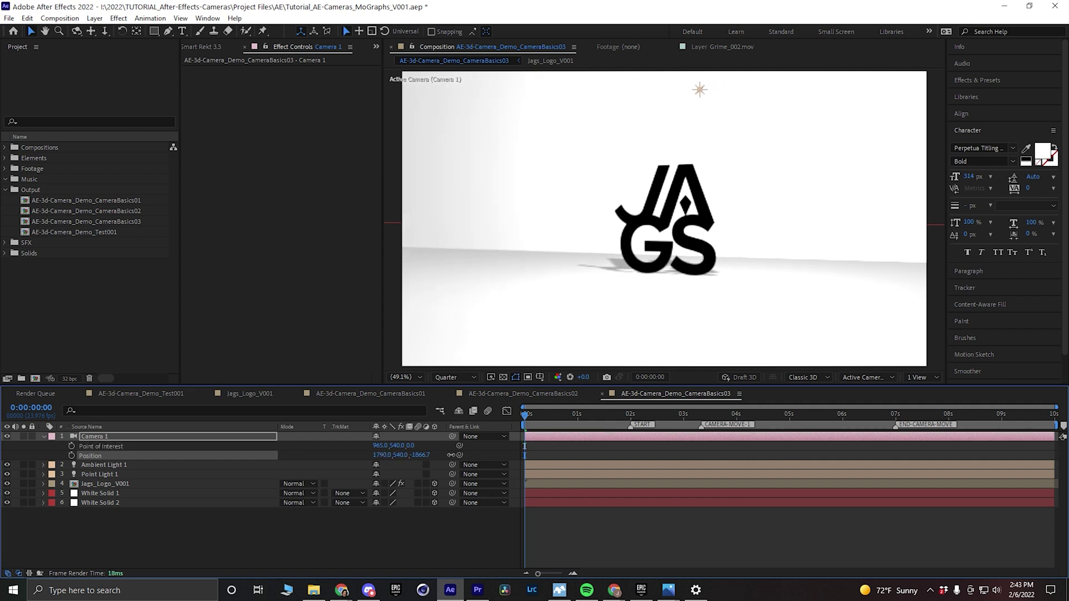
{"action": "left_click_drag", "start_coordinate": [415, 445], "coordinate": [155, 446]}
{"action": "left_click_drag", "start_coordinate": [415, 450], "coordinate": [656, 447]}
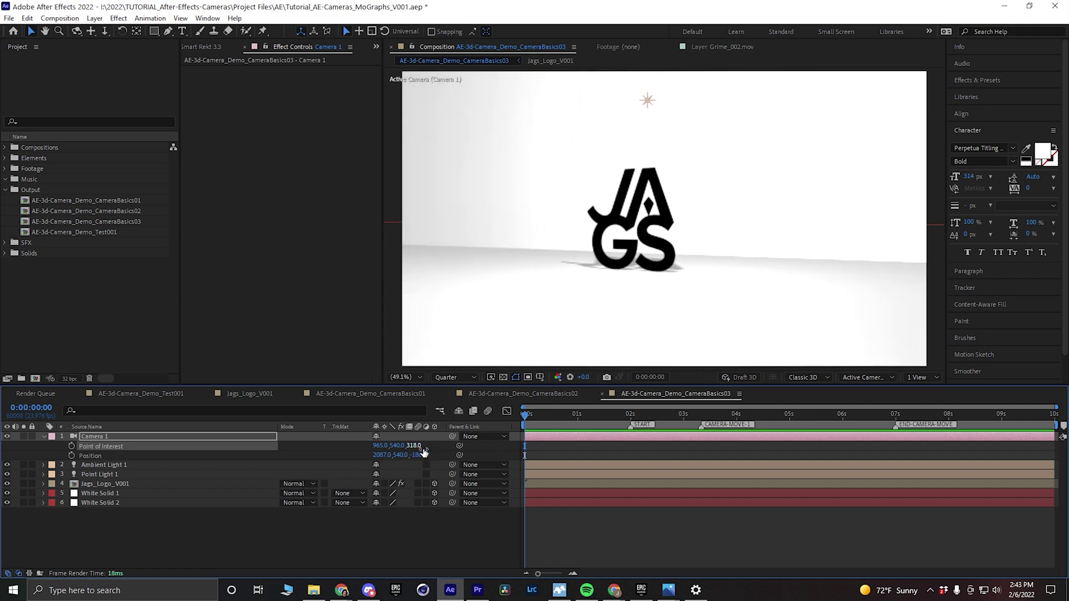
{"action": "left_click_drag", "start_coordinate": [415, 446], "coordinate": [490, 455]}
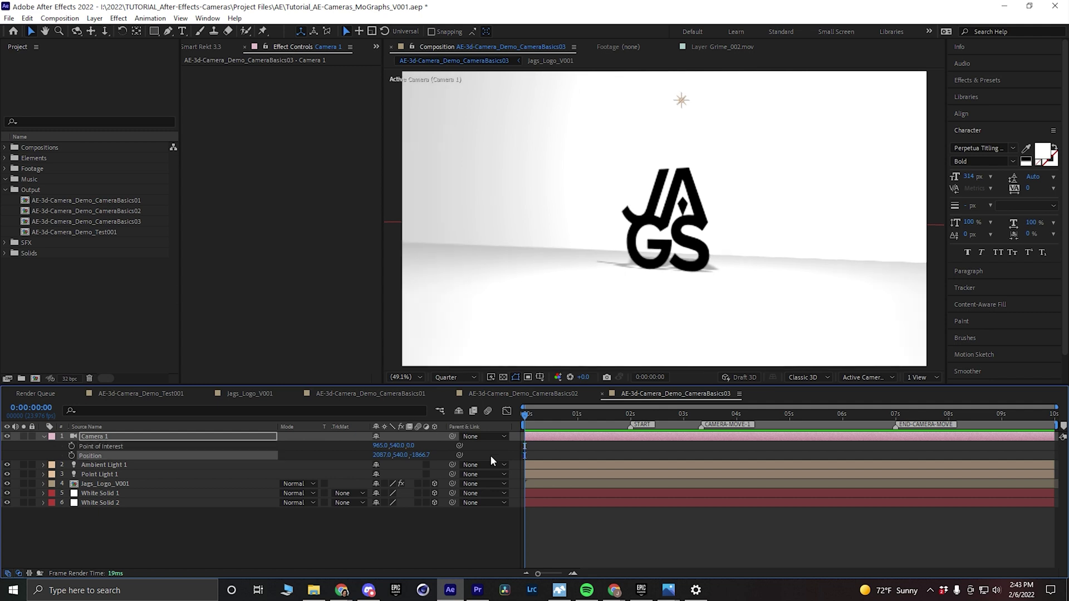
{"action": "key", "text": "ctrl+z"}
{"action": "key", "text": "ctrl+z"}
{"action": "key", "text": "ctrl+z"}
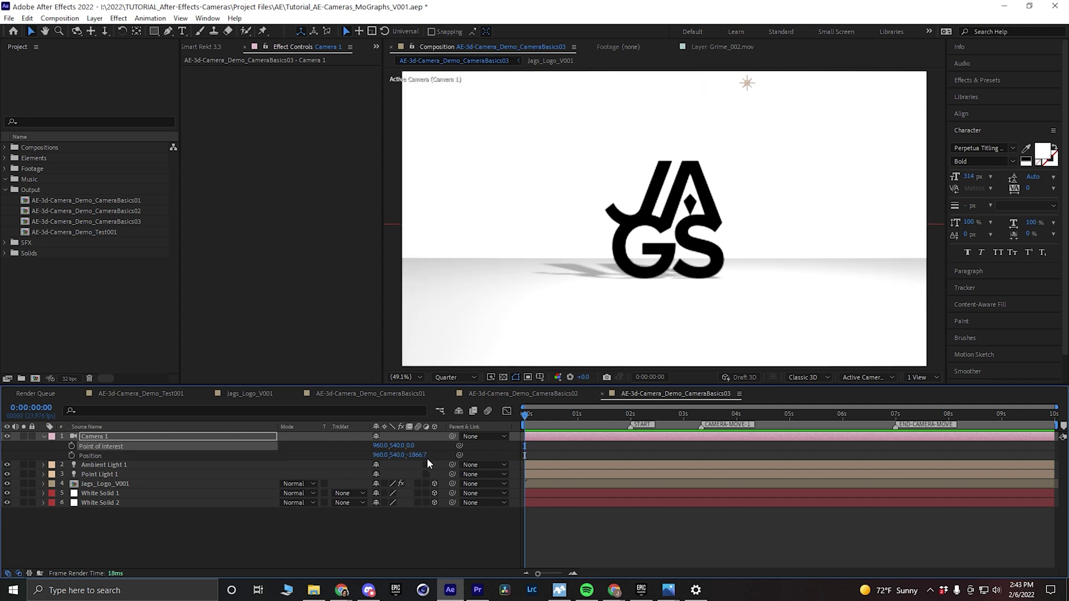
{"action": "left_click", "coordinate": [370, 528]}
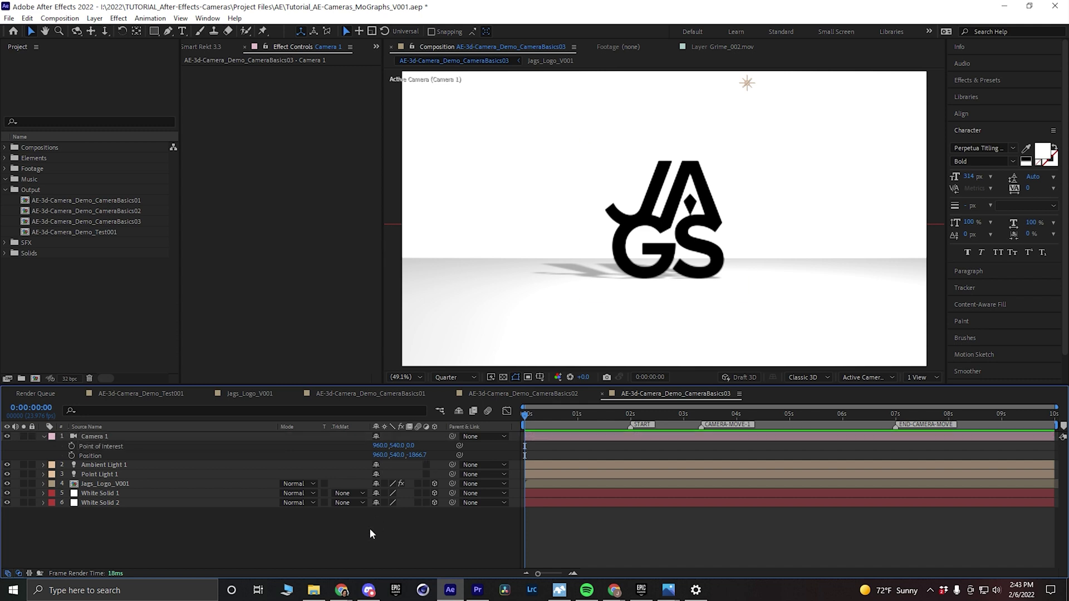
Add a new null object named CameraPivot and make it a 3D layer.
{"action": "left_click", "coordinate": [94, 18]}
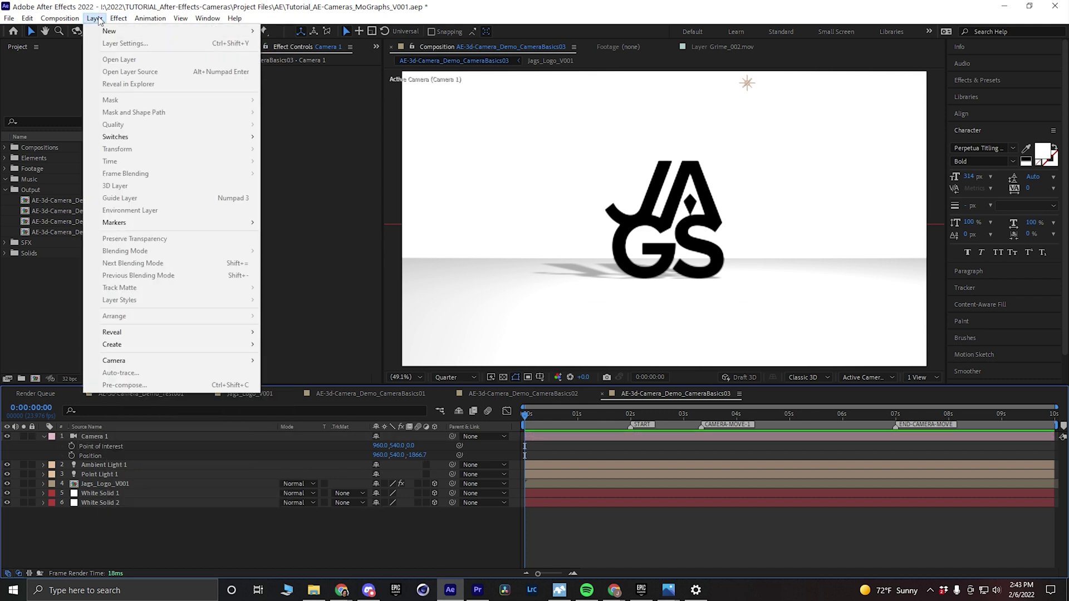
{"action": "mouse_move", "coordinate": [109, 32]}
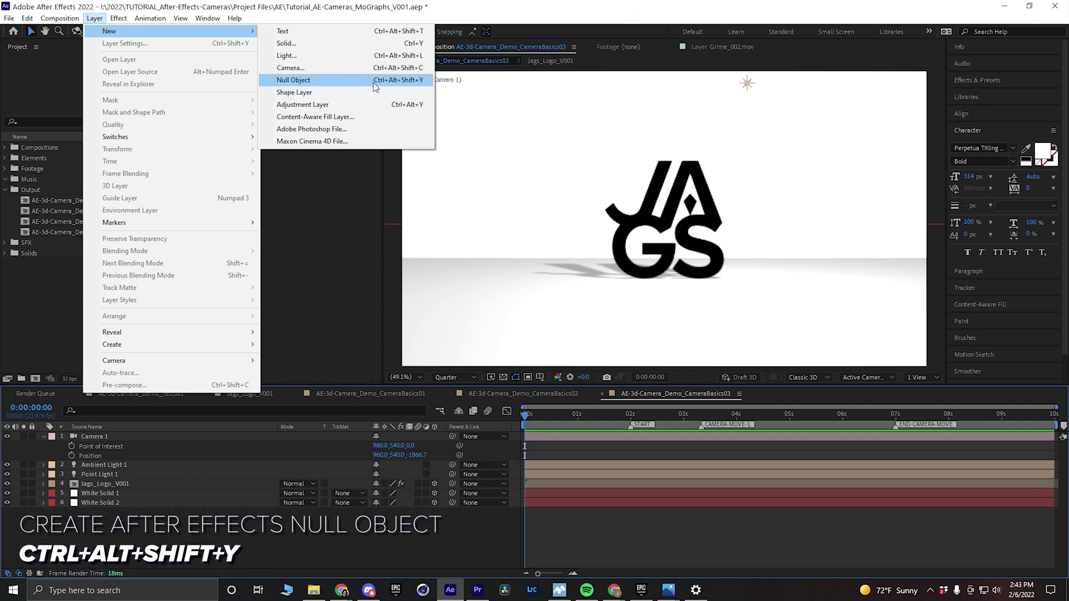
{"action": "left_click", "coordinate": [398, 80]}
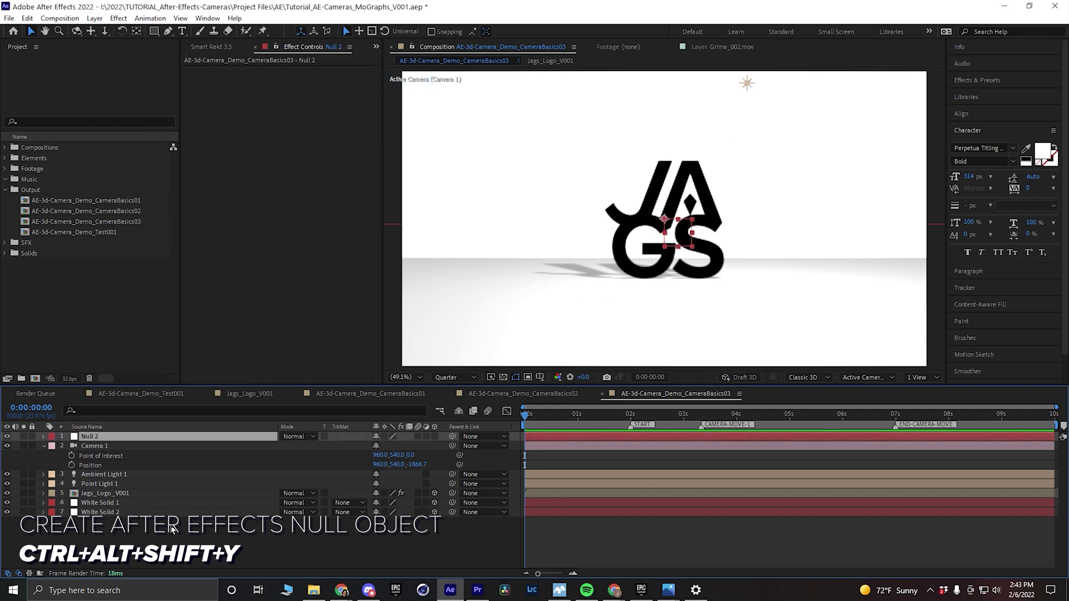
{"action": "left_click", "coordinate": [99, 427]}
{"action": "key", "text": "Return"}
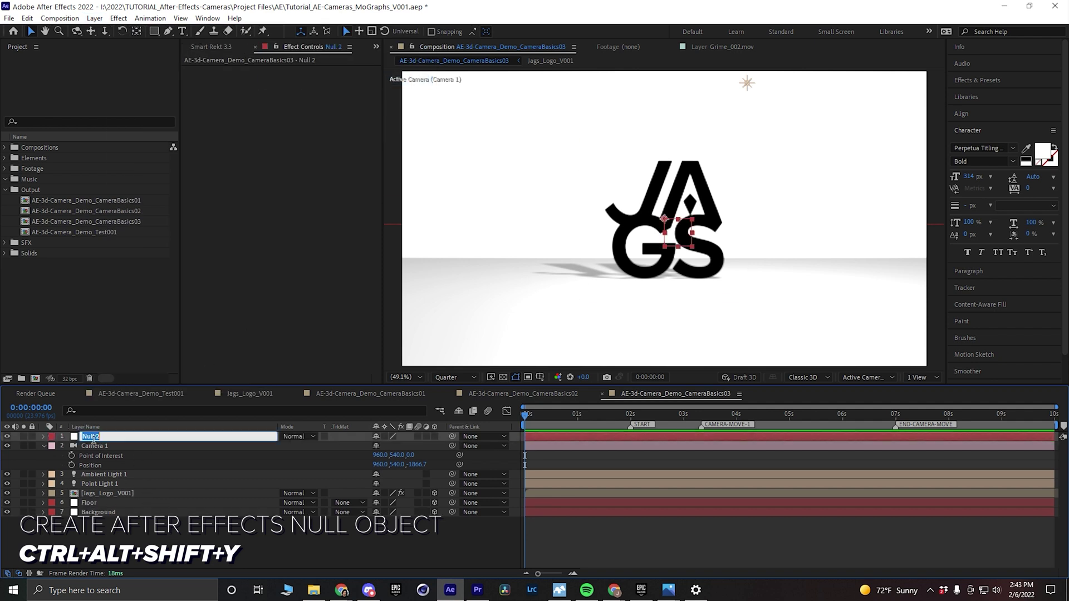
{"action": "type", "text": "CameraPivot"}
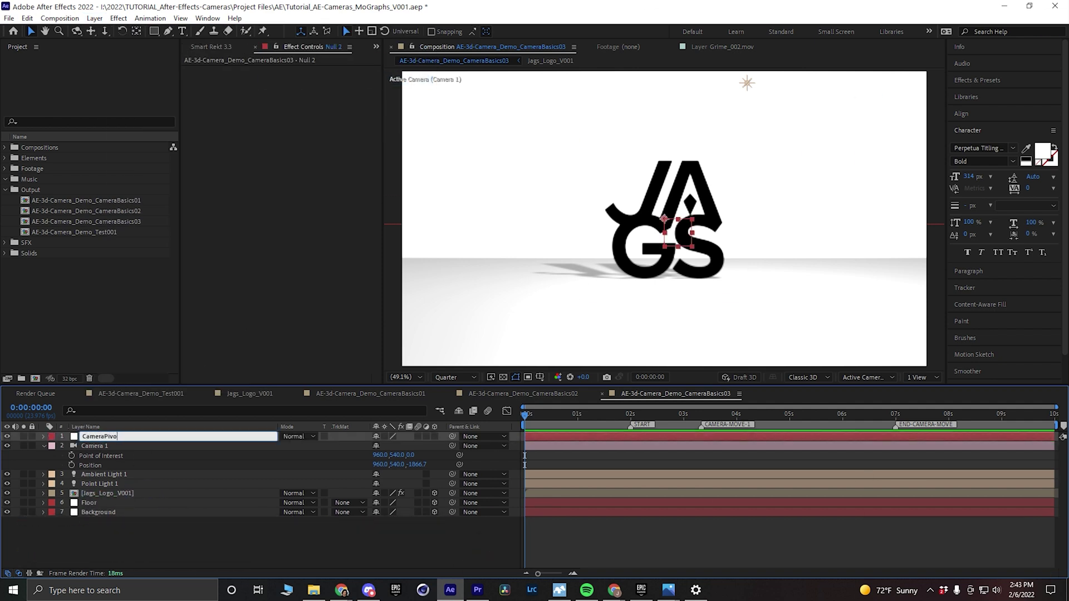
{"action": "key", "text": "Return"}
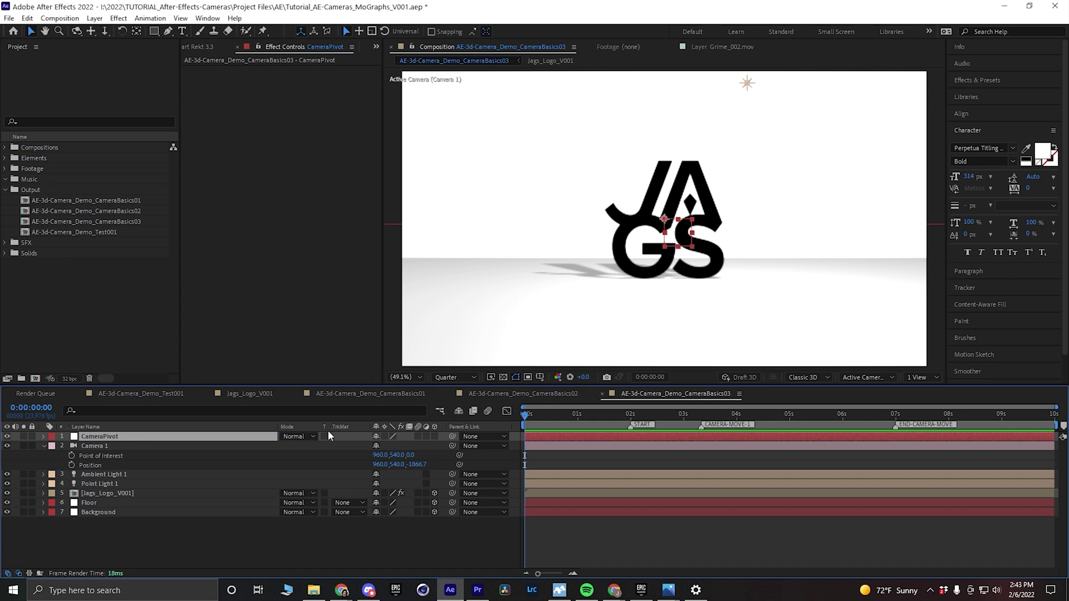
{"action": "left_click", "coordinate": [435, 436]}
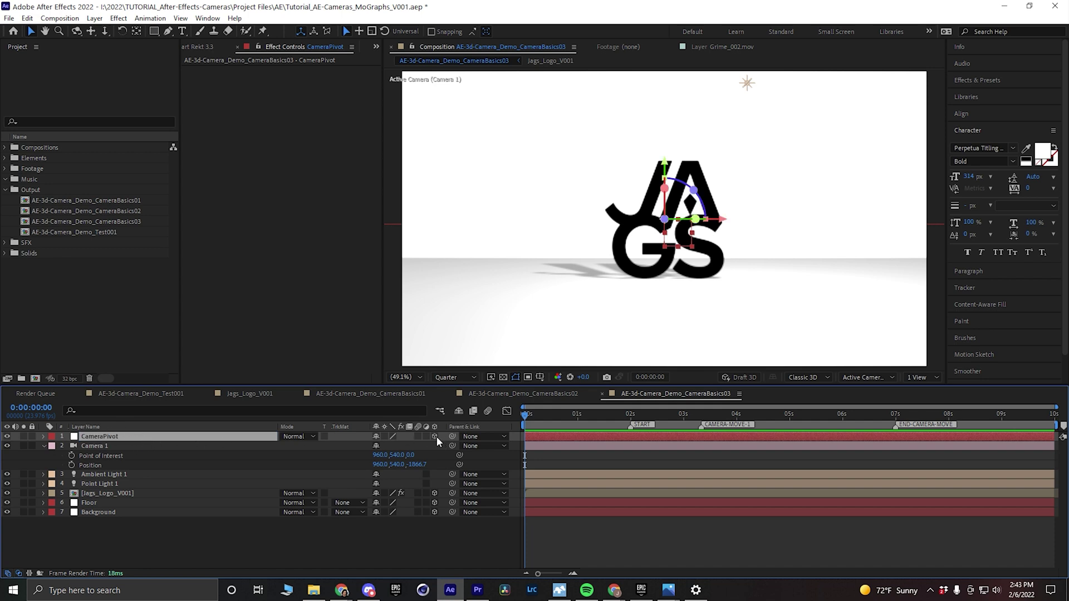
Parent Camera 1 to the CameraPivot null.
{"action": "left_click", "coordinate": [156, 446]}
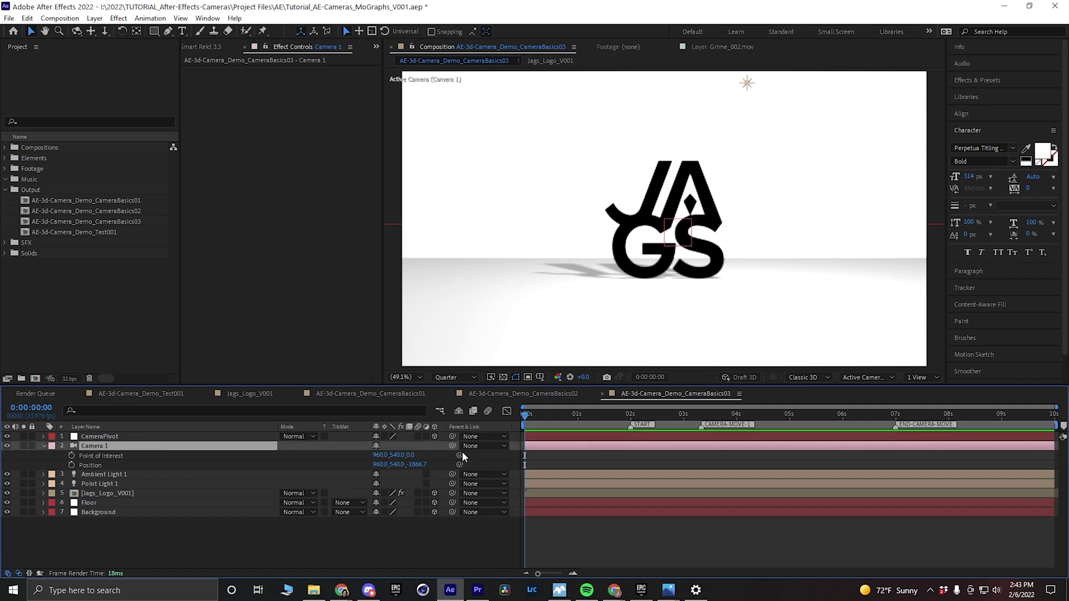
{"action": "left_click", "coordinate": [44, 446]}
{"action": "left_click_drag", "start_coordinate": [451, 445], "coordinate": [143, 439]}
{"action": "left_click", "coordinate": [140, 441]}
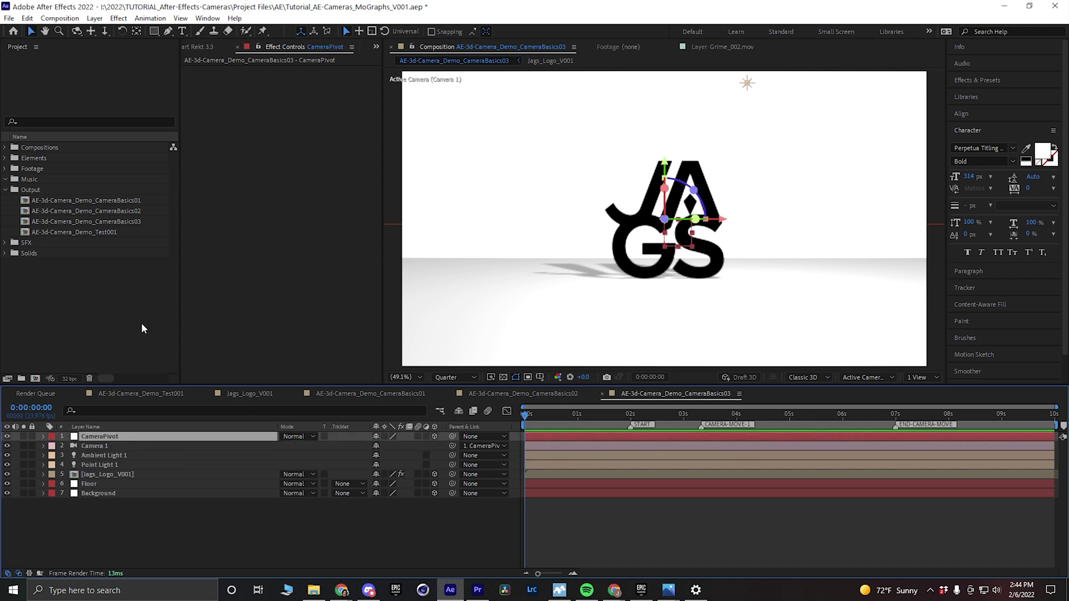
Test-rotate CameraPivot in the viewer to swing the camera around the logo.
{"action": "left_click_drag", "start_coordinate": [665, 188], "coordinate": [534, 245]}
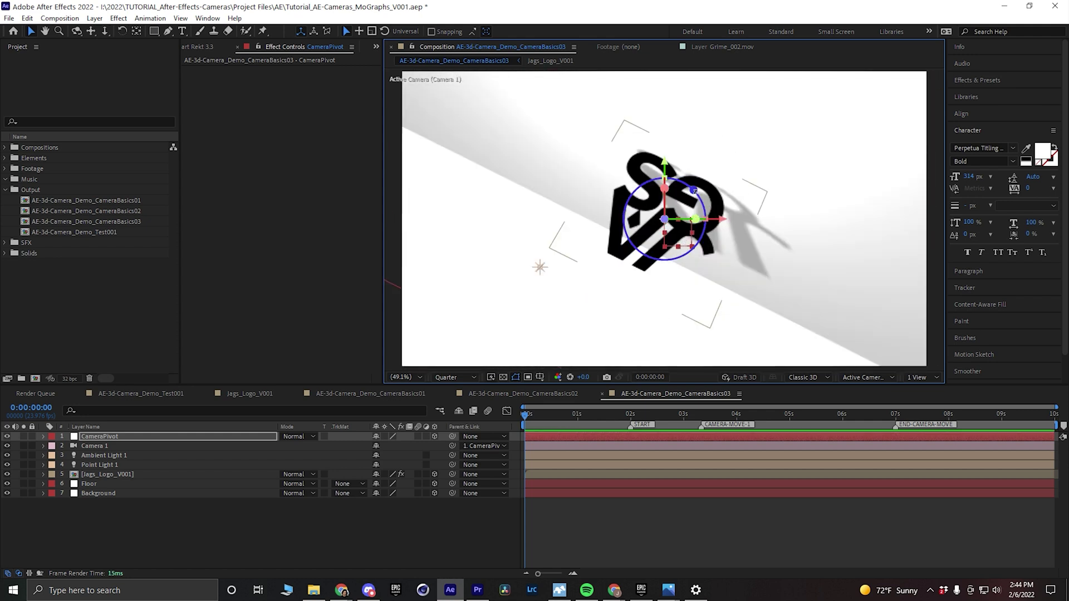
{"action": "key", "text": "ctrl+z"}
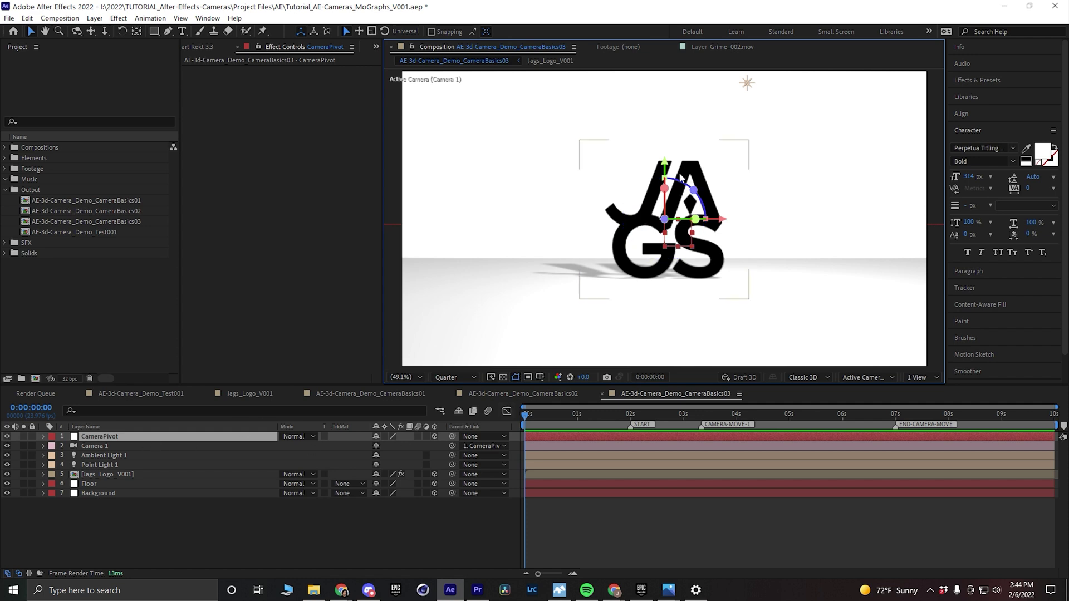
{"action": "left_click_drag", "start_coordinate": [688, 233], "coordinate": [573, 253]}
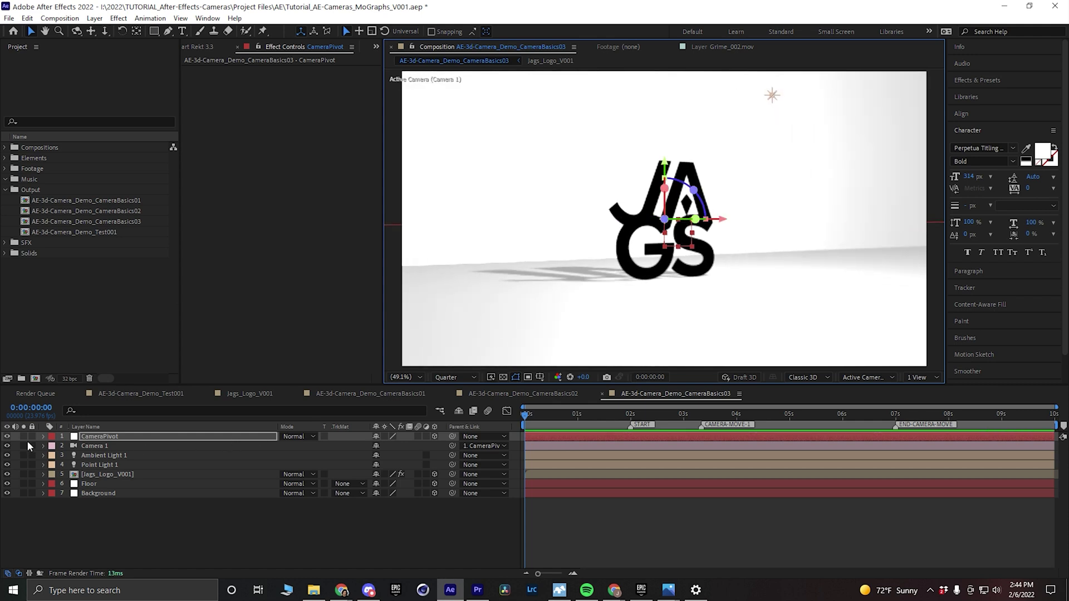
Set CameraPivot's Orientation Y to 0°.
{"action": "key", "text": "r"}
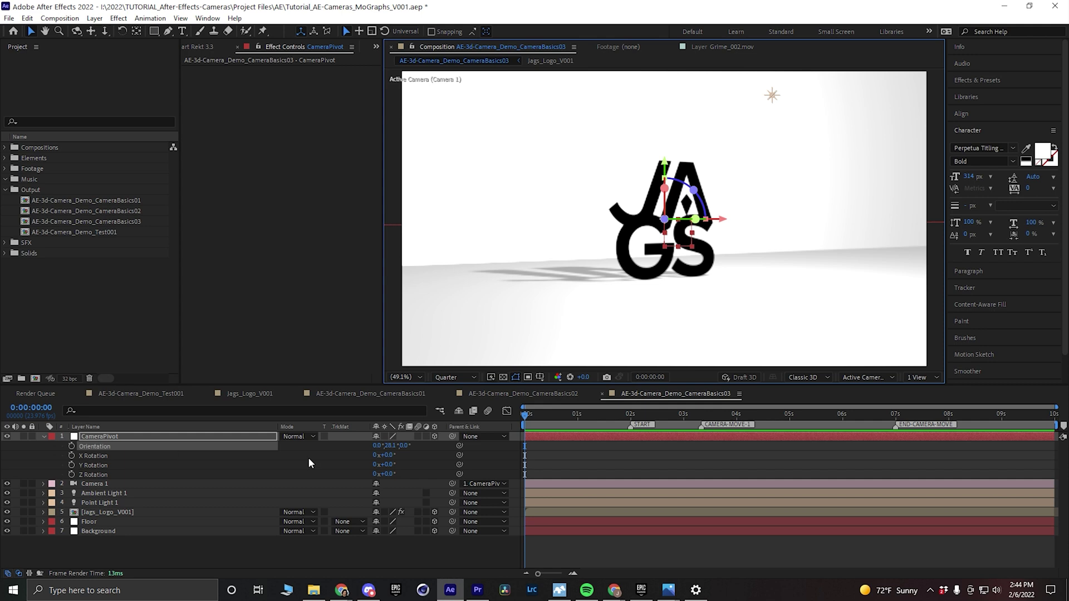
{"action": "left_click", "coordinate": [398, 447]}
{"action": "type", "text": "0"}
{"action": "key", "text": "Return"}
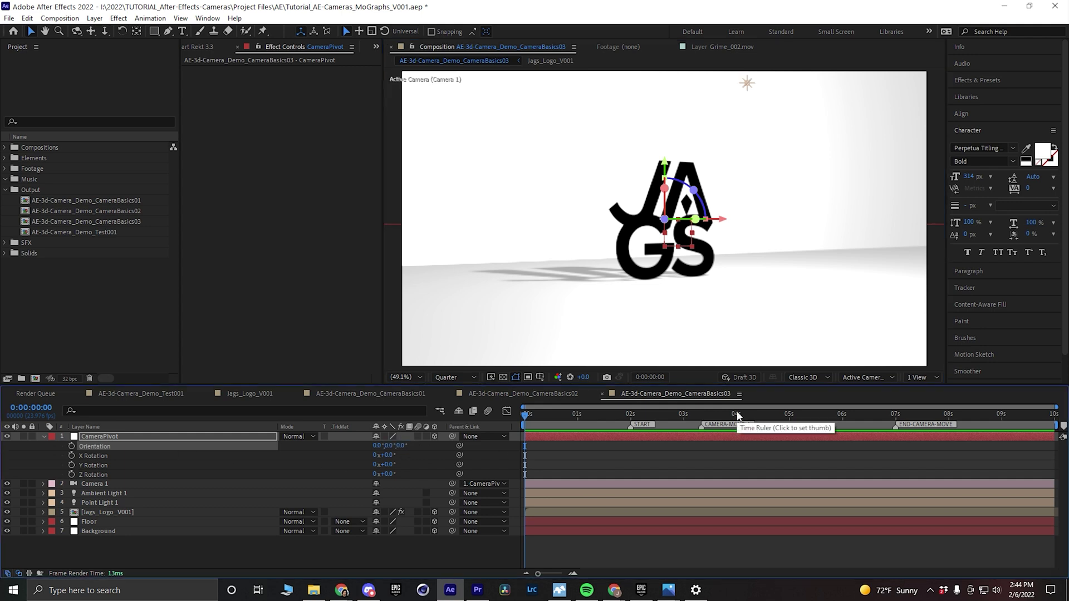
{"action": "left_click_drag", "start_coordinate": [47, 454], "coordinate": [94, 474]}
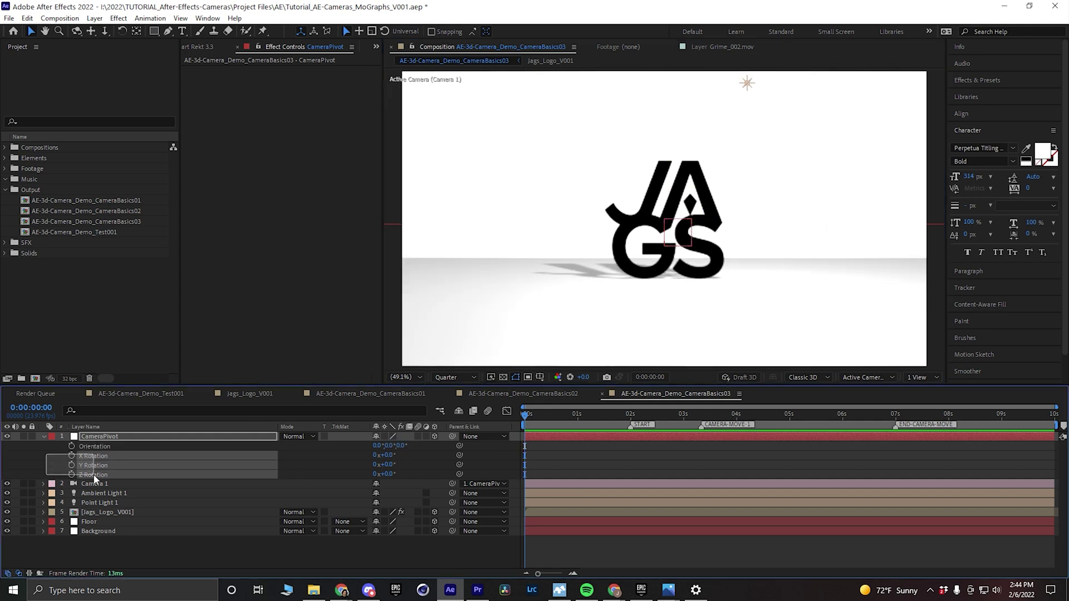
{"action": "left_click", "coordinate": [59, 466]}
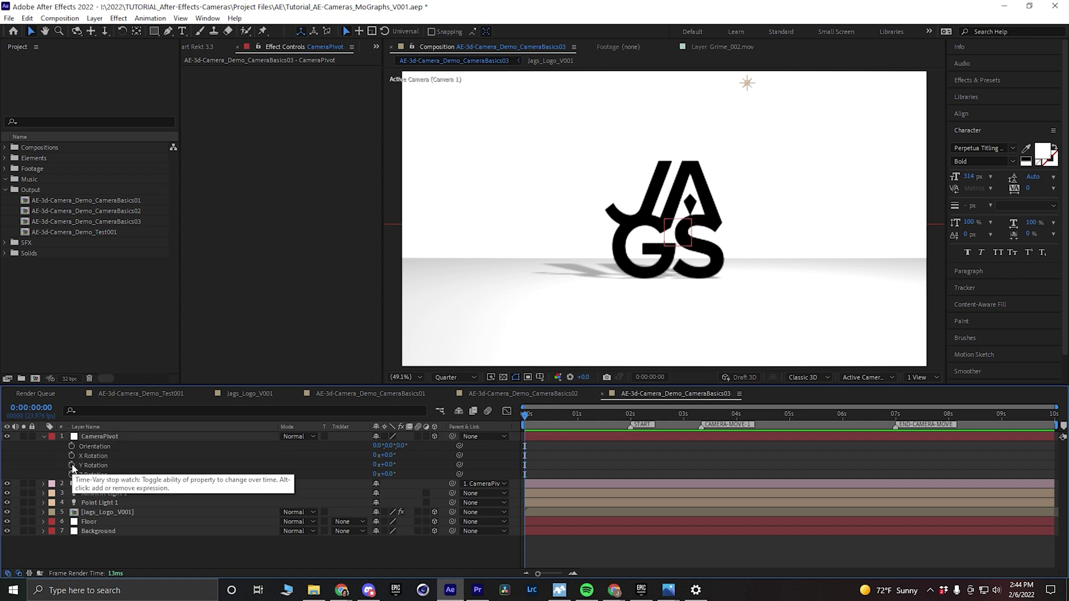
Keyframe CameraPivot's Y Rotation from +46° at 0s to -47° at 4s, then return to frame zero.
{"action": "left_click", "coordinate": [72, 466]}
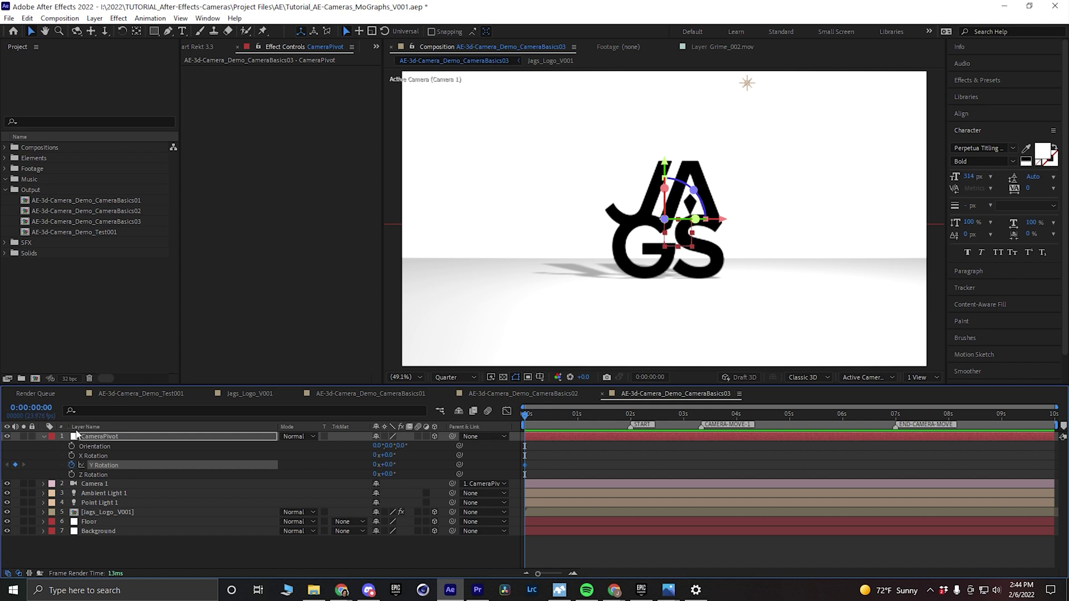
{"action": "left_click_drag", "start_coordinate": [396, 468], "coordinate": [423, 465]}
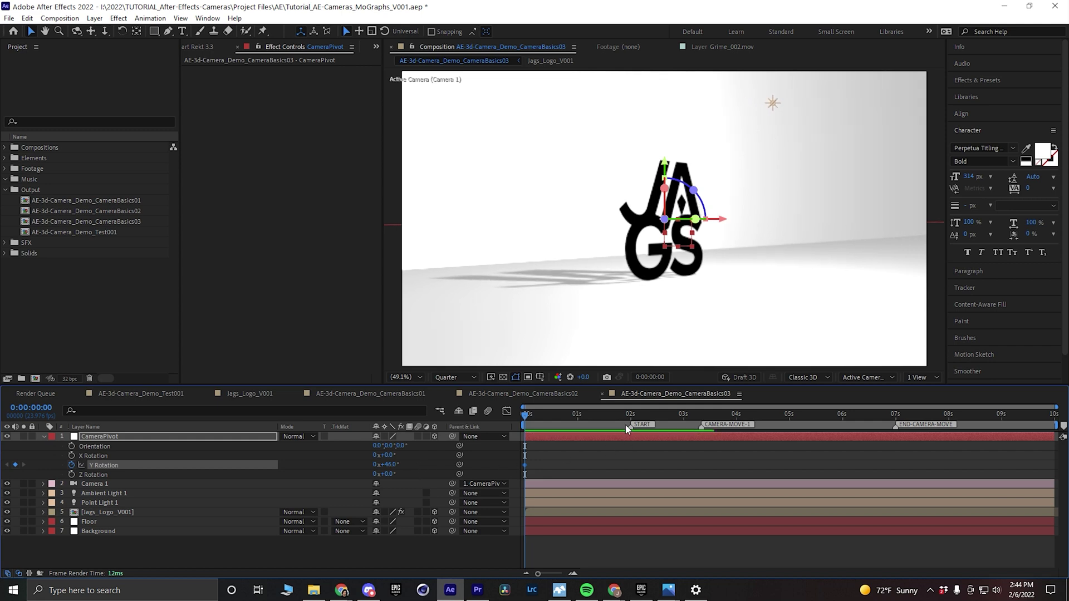
{"action": "left_click_drag", "start_coordinate": [611, 414], "coordinate": [737, 422]}
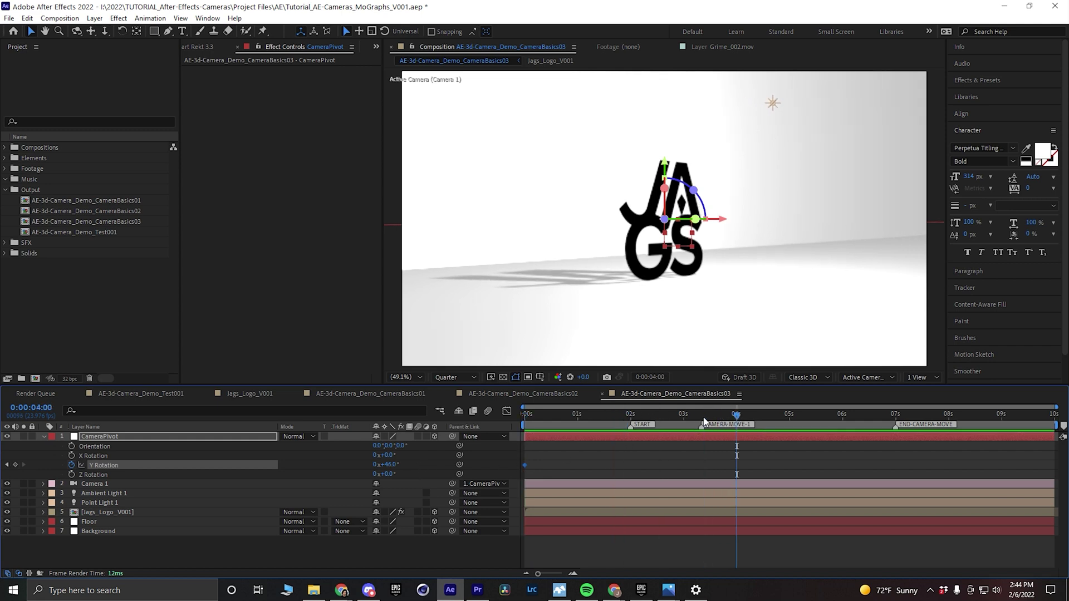
{"action": "left_click_drag", "start_coordinate": [397, 465], "coordinate": [344, 463]}
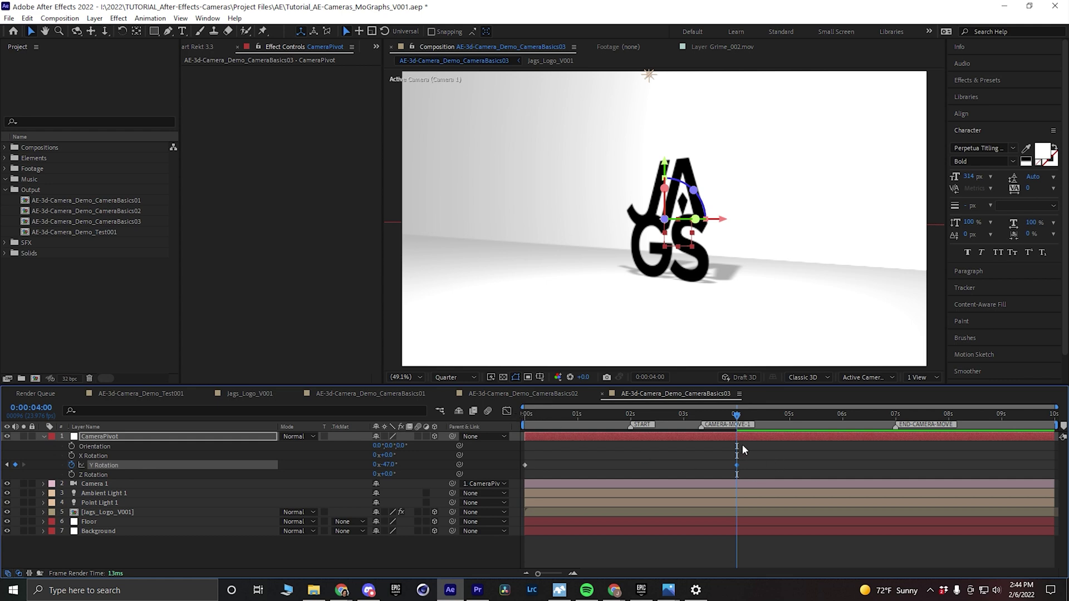
{"action": "left_click_drag", "start_coordinate": [538, 416], "coordinate": [513, 426]}
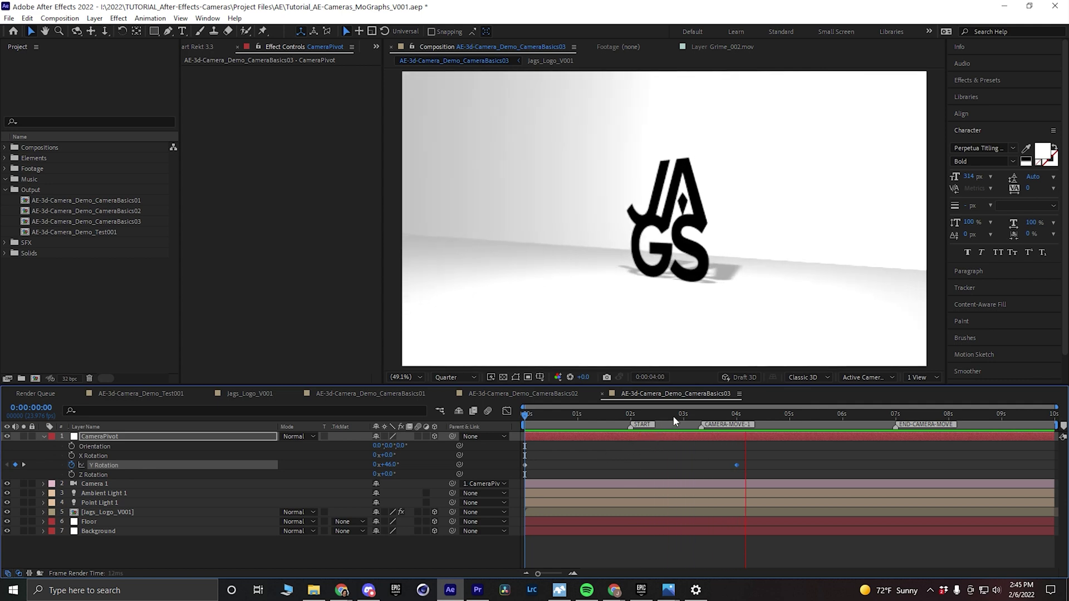
{"action": "left_click_drag", "start_coordinate": [674, 416], "coordinate": [513, 425]}
Keyframe CameraPivot's Position at 0s with X at 680, showing only keyframed properties.
{"action": "key", "text": "p"}
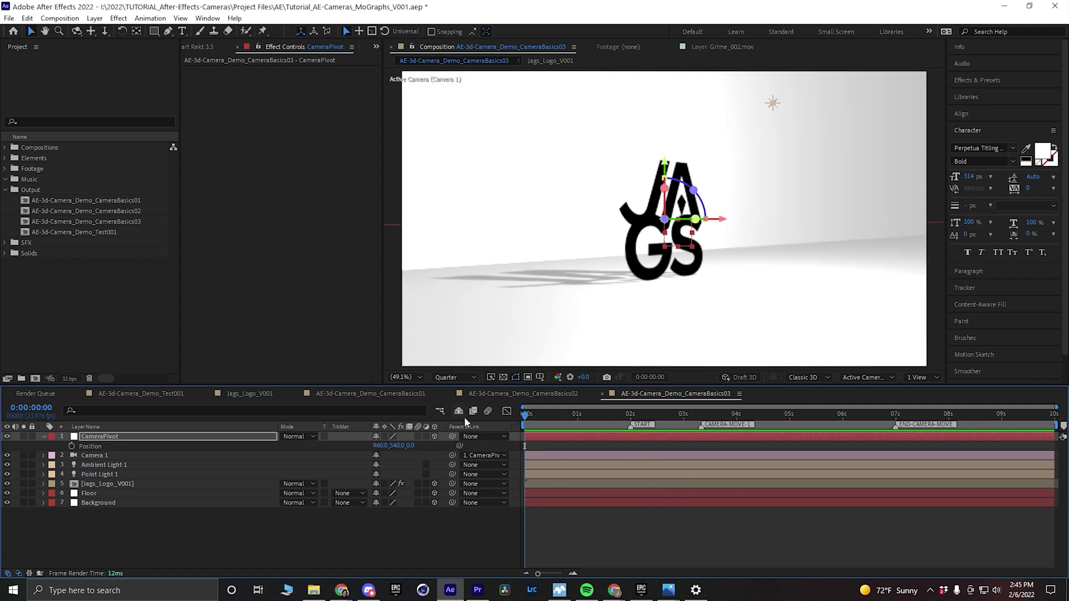
{"action": "left_click", "coordinate": [72, 447]}
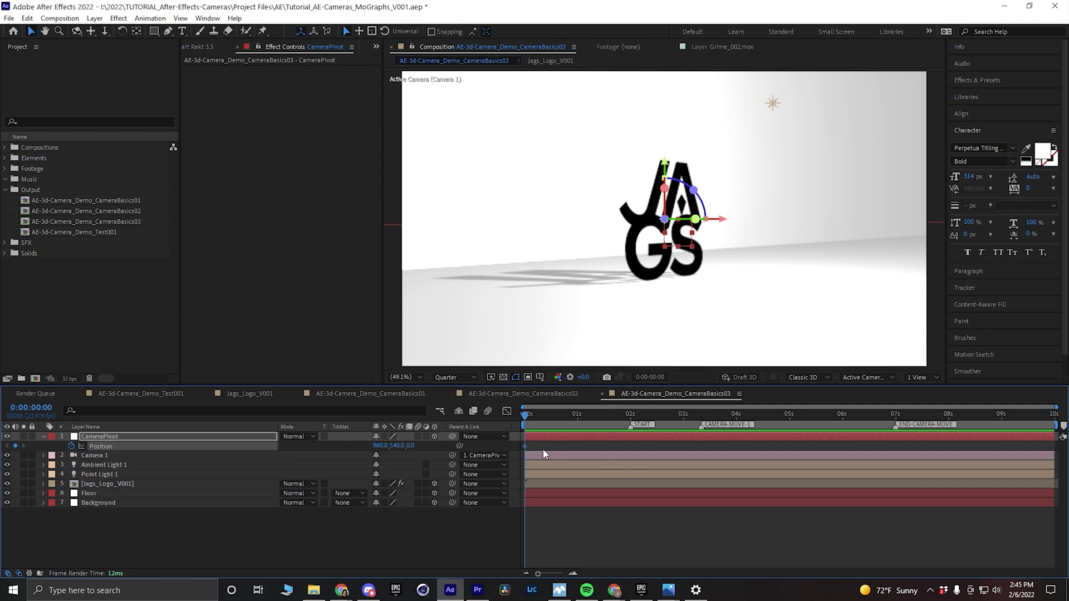
{"action": "left_click_drag", "start_coordinate": [381, 446], "coordinate": [288, 455]}
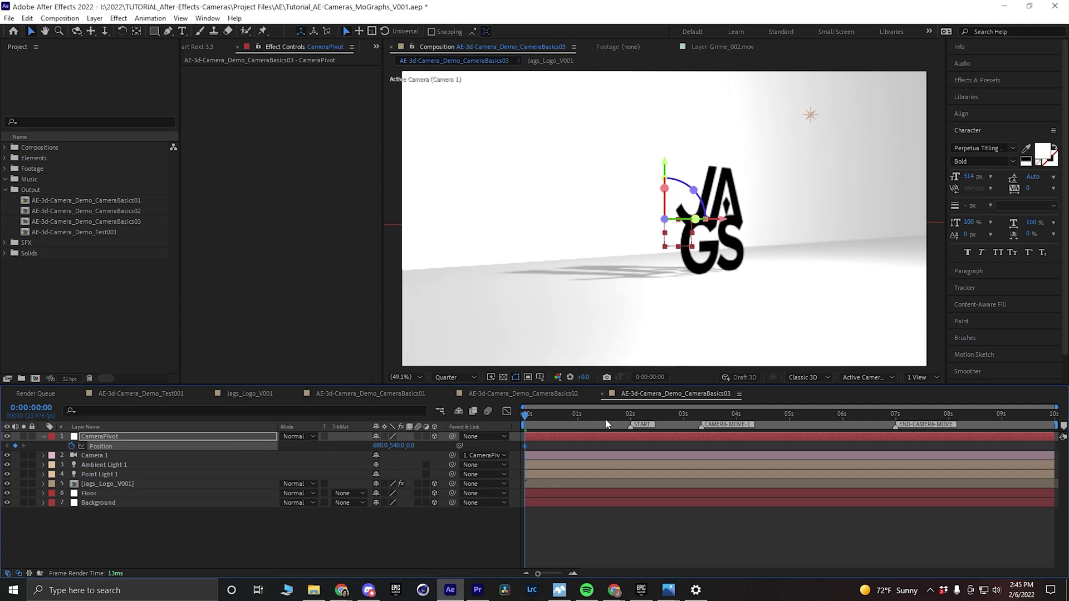
{"action": "left_click_drag", "start_coordinate": [606, 418], "coordinate": [632, 428]}
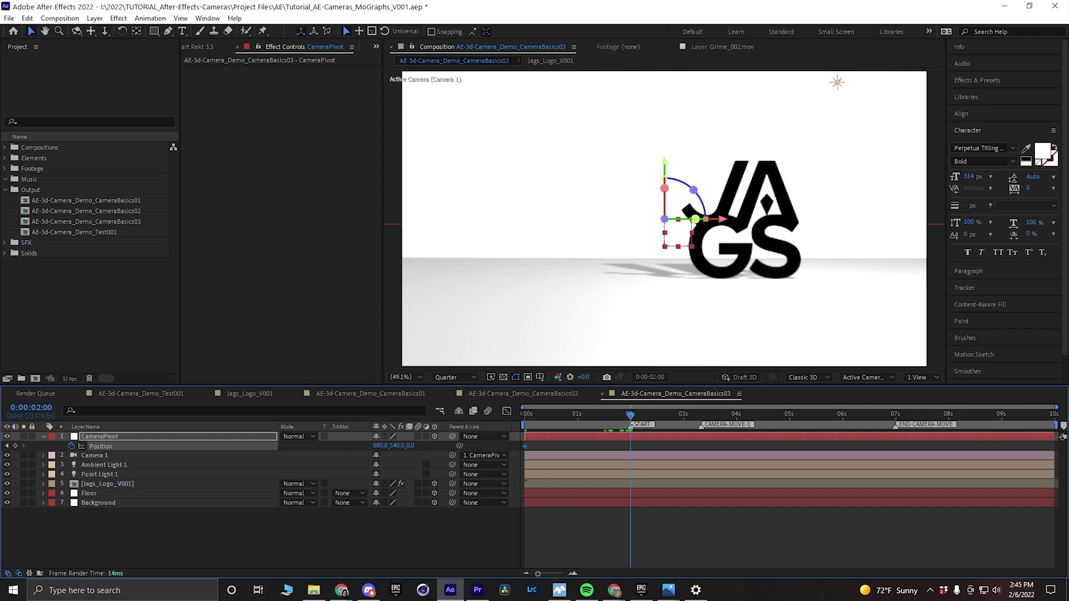
{"action": "key", "text": "p"}
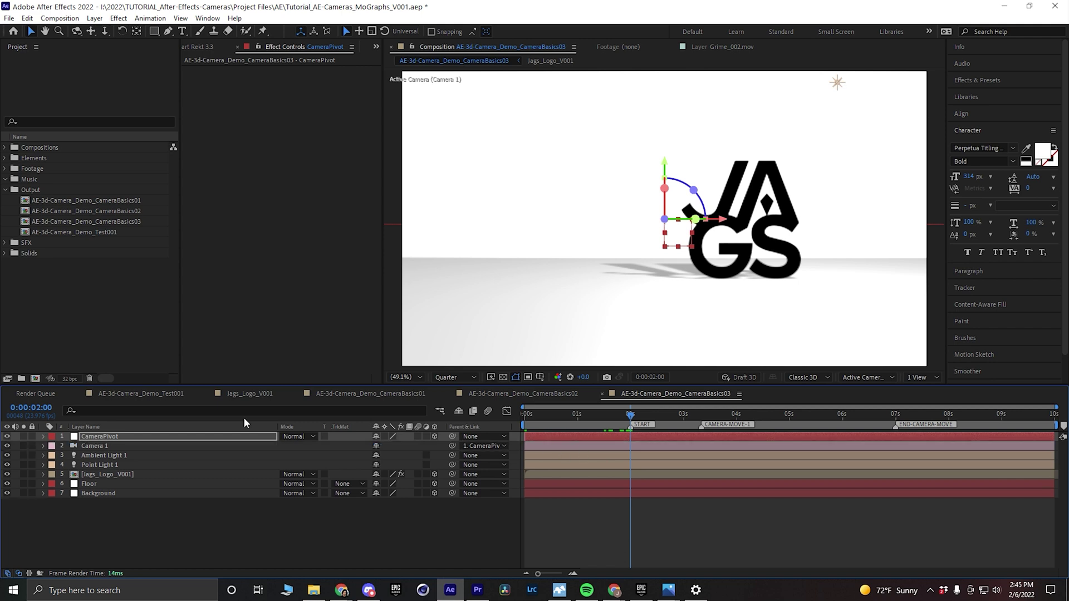
{"action": "key", "text": "u"}
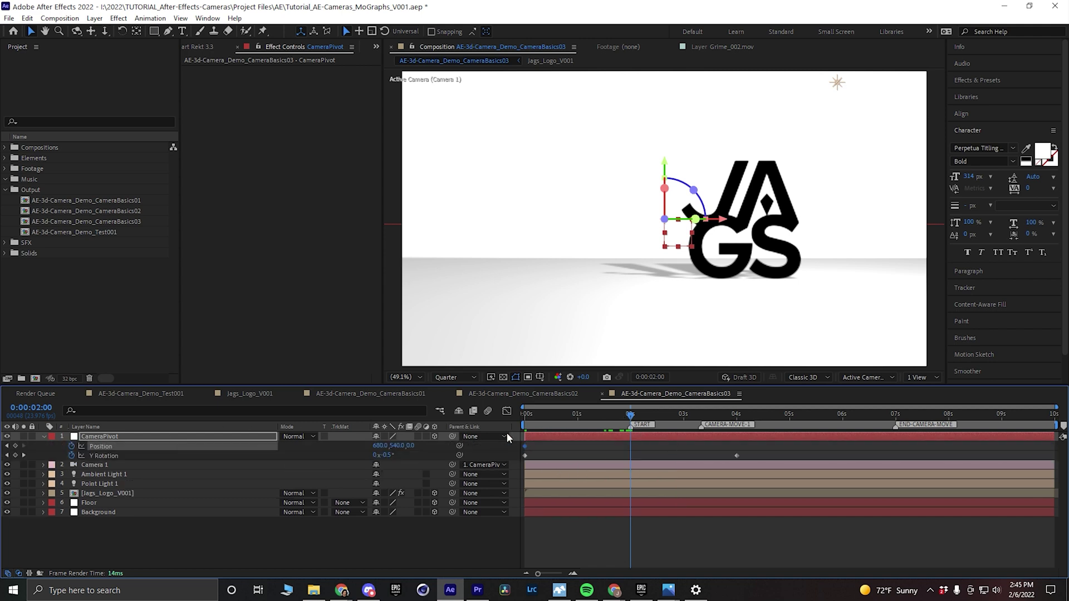
Key CameraPivot's X Position to 715 at 4 seconds and preview the orbit.
{"action": "left_click_drag", "start_coordinate": [665, 418], "coordinate": [739, 426]}
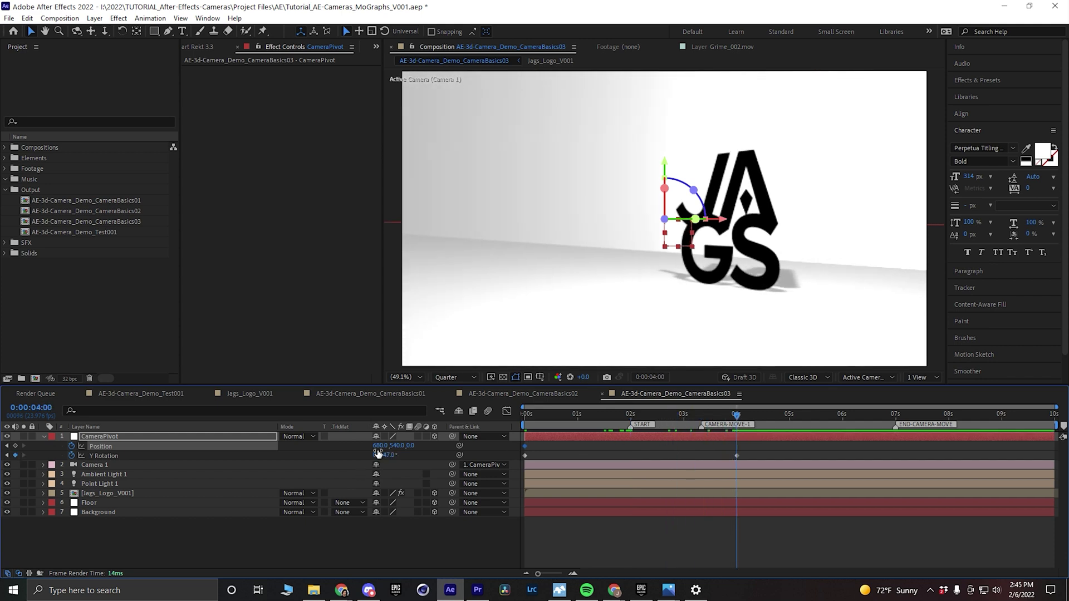
{"action": "left_click_drag", "start_coordinate": [380, 445], "coordinate": [602, 457]}
{"action": "left_click_drag", "start_coordinate": [561, 417], "coordinate": [513, 425]}
{"action": "key", "text": "space"}
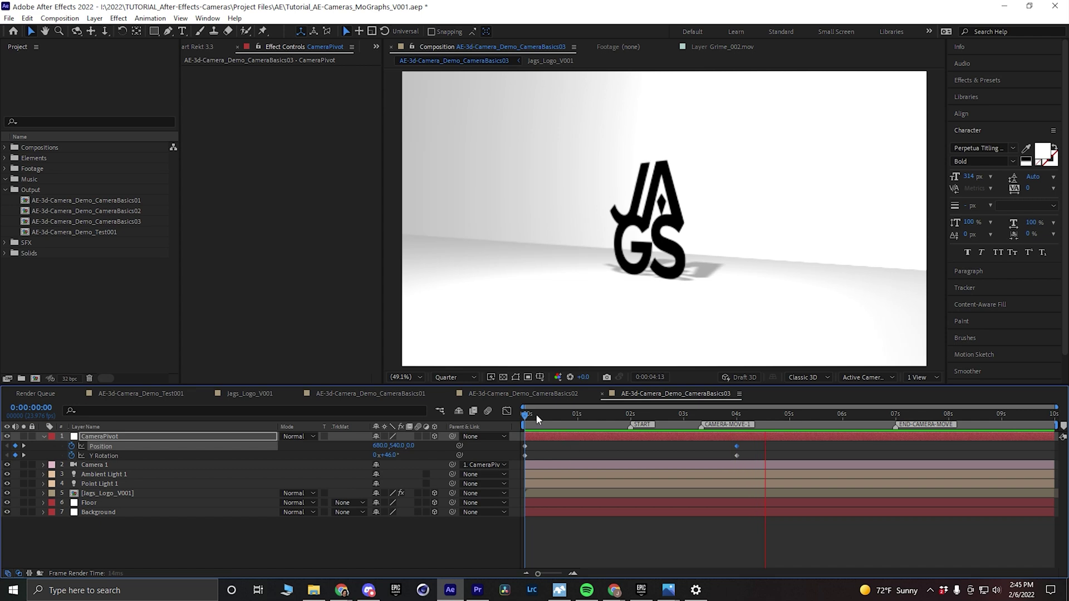
{"action": "left_click_drag", "start_coordinate": [536, 415], "coordinate": [611, 415]}
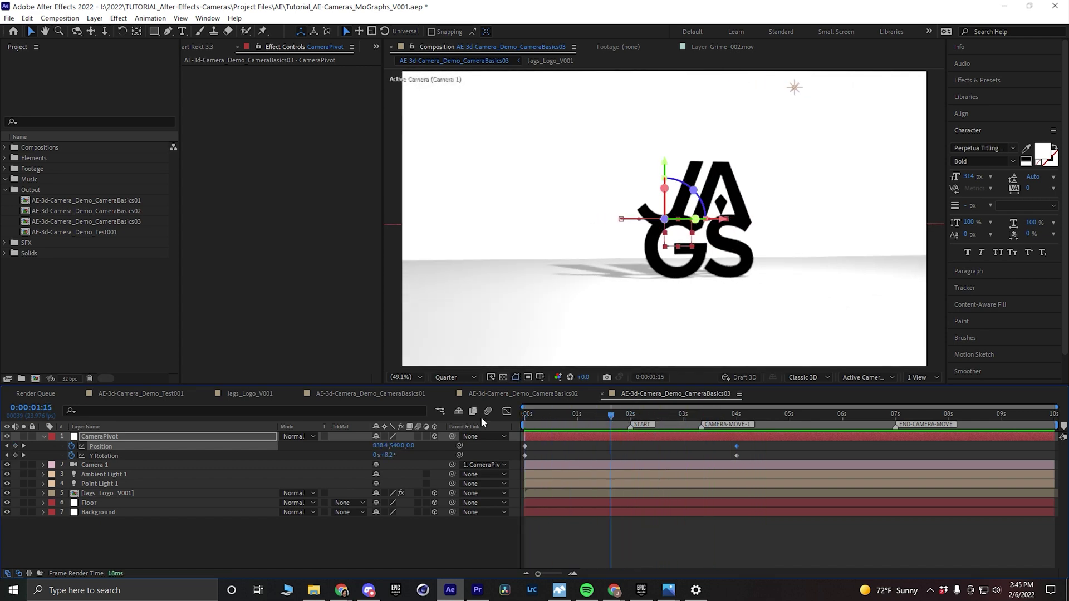
Expand Camera 1's Transform to show Point of Interest 0, 0, 0 and Position 0, 0, -1866.7, then reselect CameraPivot.
{"action": "left_click", "coordinate": [91, 465]}
{"action": "key", "text": "a"}
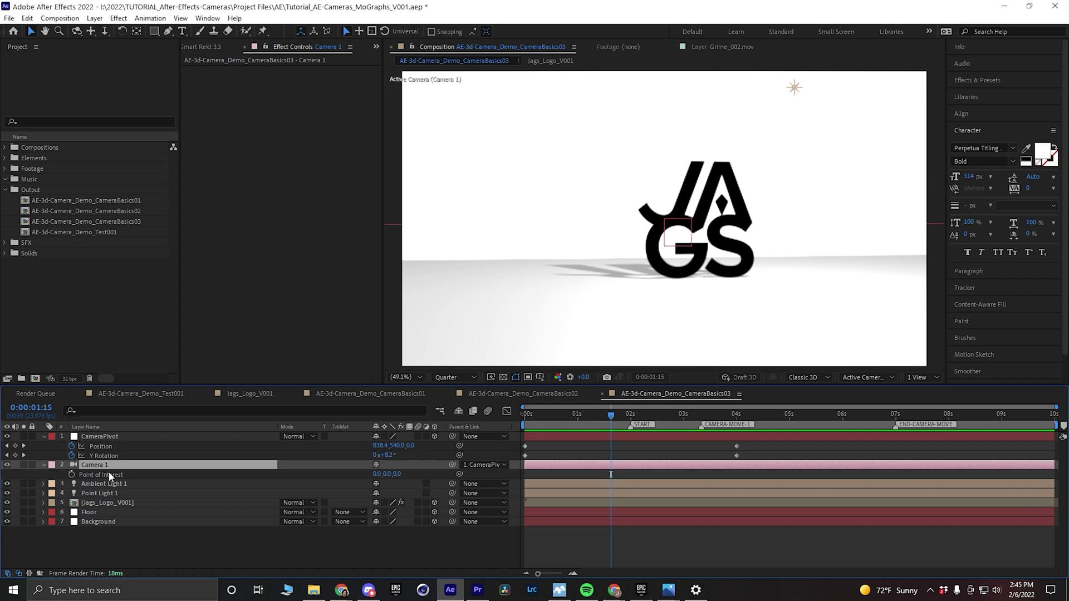
{"action": "left_click", "coordinate": [42, 465]}
{"action": "left_click", "coordinate": [98, 437]}
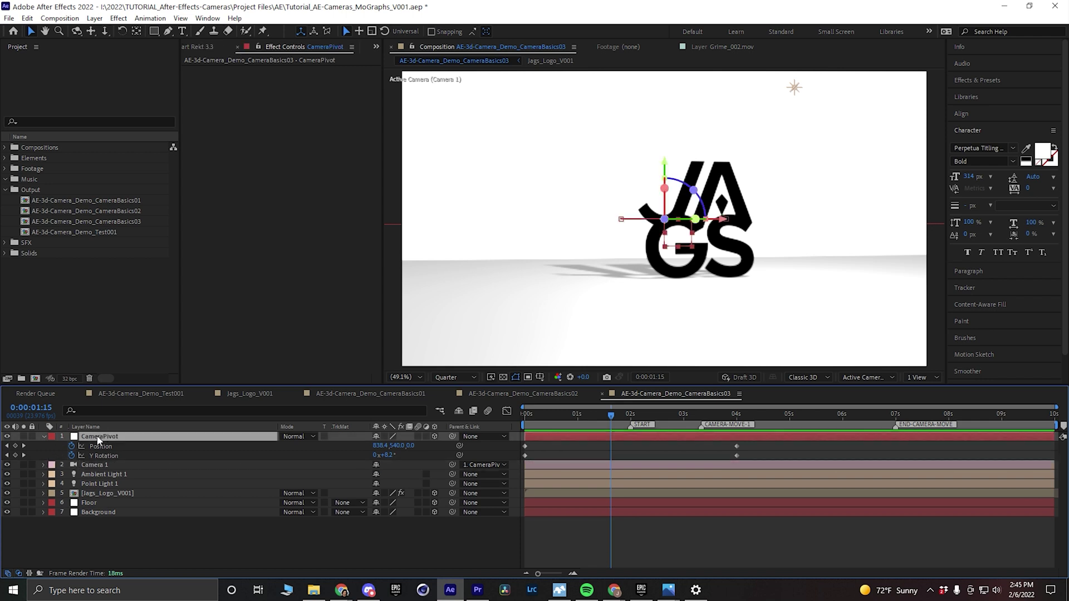
{"action": "left_click", "coordinate": [43, 465]}
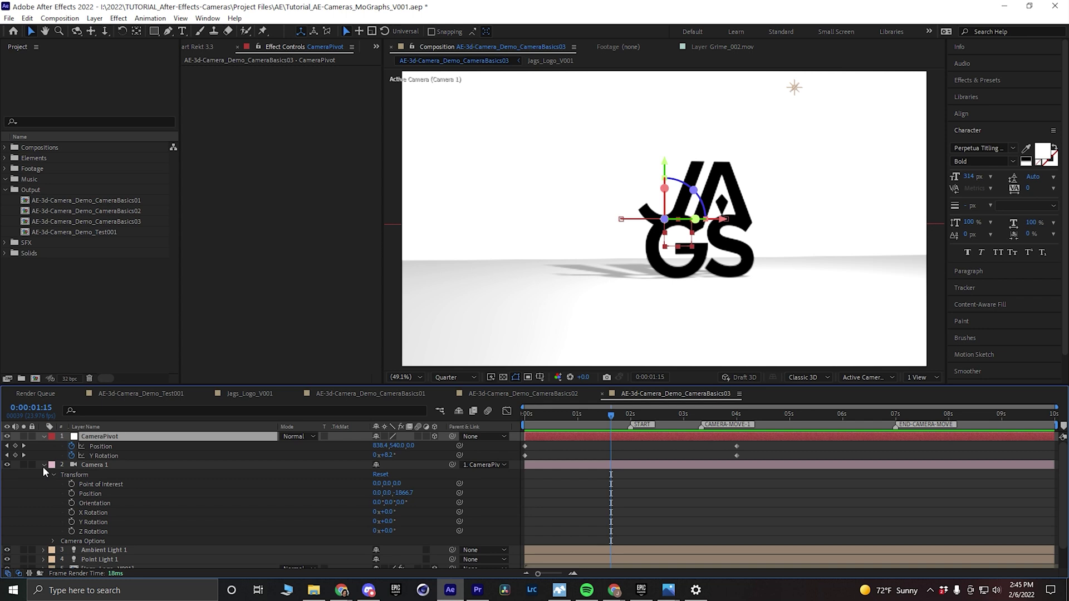
{"action": "left_click", "coordinate": [90, 464]}
{"action": "left_click", "coordinate": [108, 483]}
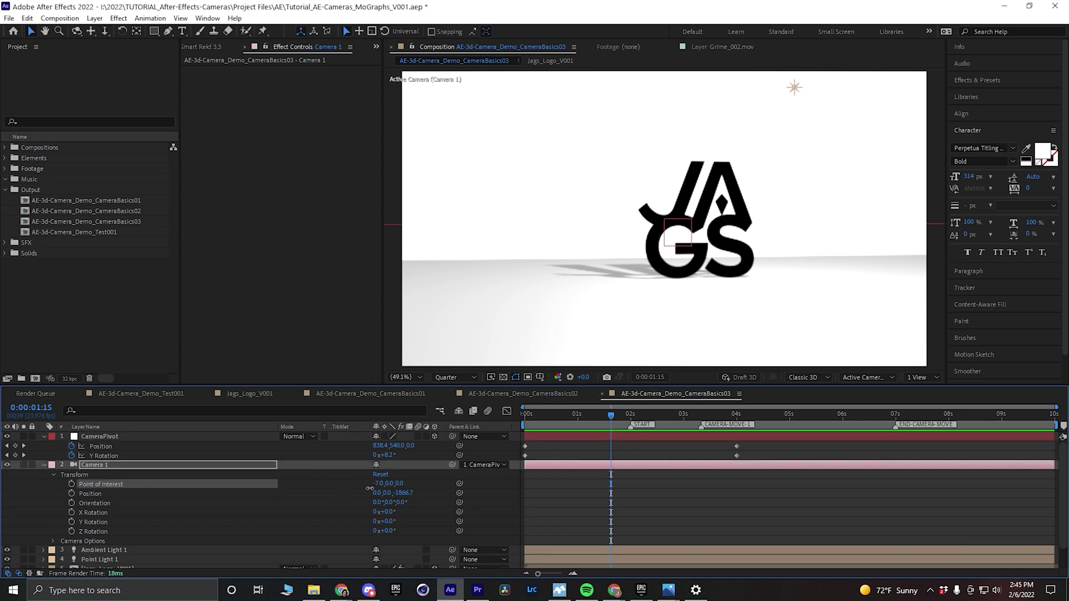
{"action": "left_click_drag", "start_coordinate": [377, 483], "coordinate": [406, 494]}
{"action": "left_click", "coordinate": [119, 436]}
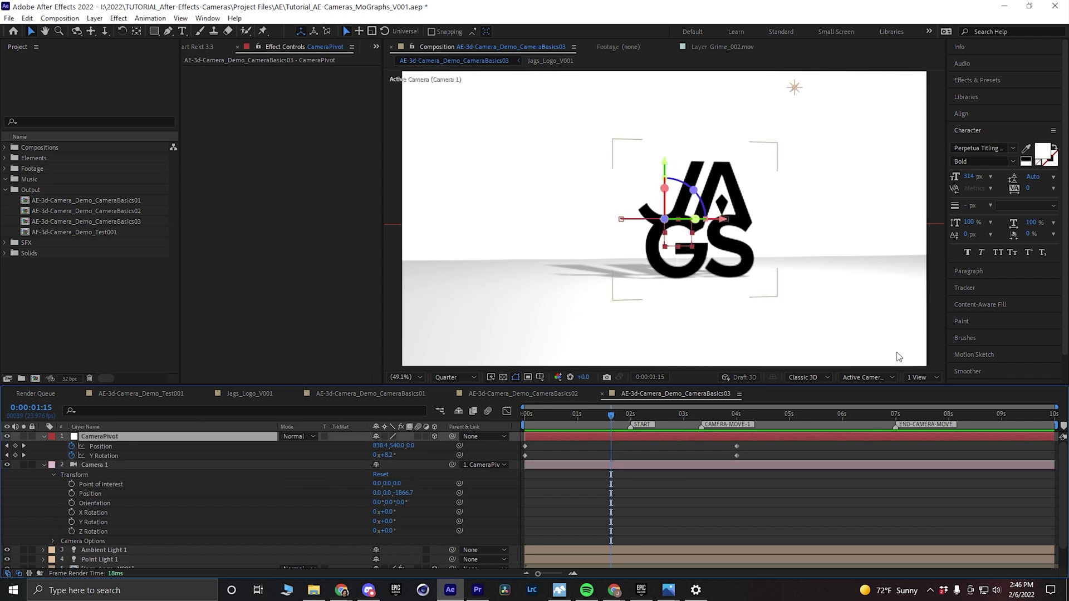
Switch the viewer to Custom View 1 and orbit it to see the camera and logo.
{"action": "left_click", "coordinate": [911, 376]}
{"action": "left_click", "coordinate": [863, 377]}
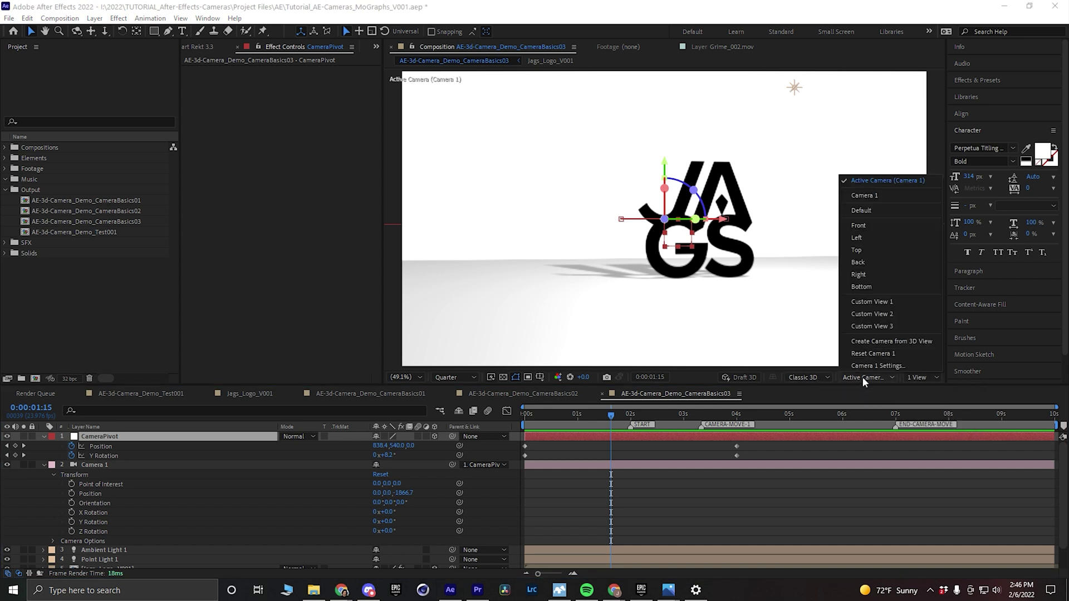
{"action": "left_click", "coordinate": [870, 302]}
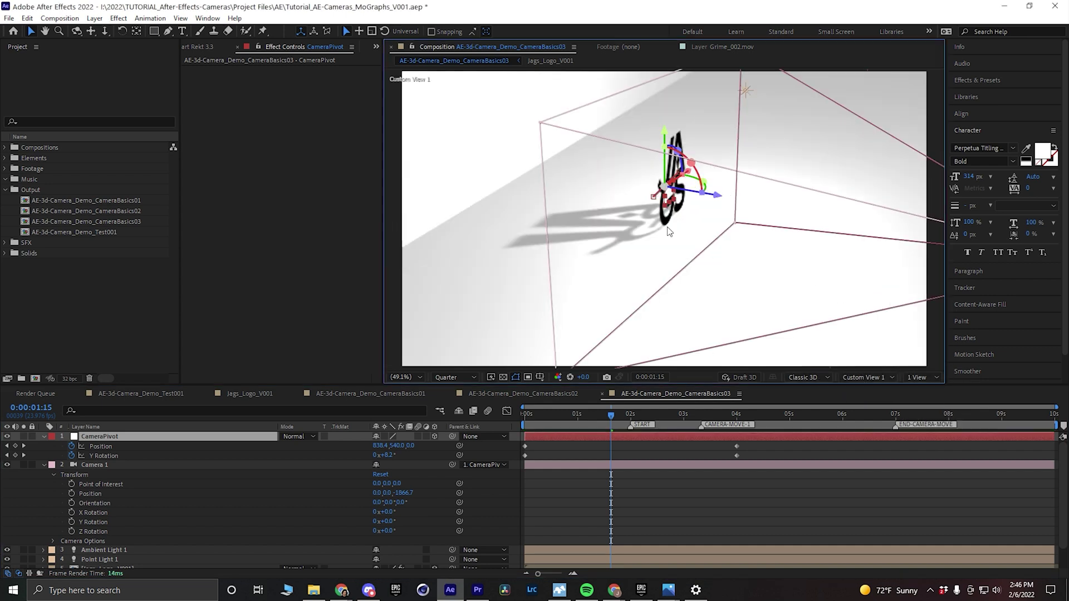
{"action": "left_click", "coordinate": [685, 205]}
{"action": "left_click_drag", "start_coordinate": [727, 256], "coordinate": [541, 261]}
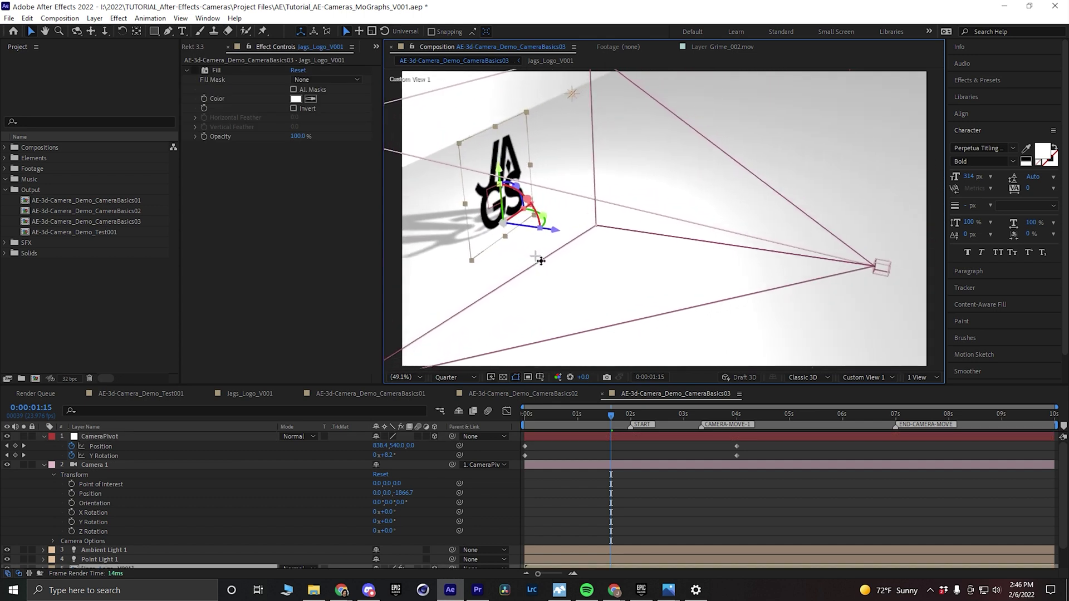
Trial-raise Camera 1 along its Y axis, then undo it.
{"action": "left_click", "coordinate": [879, 266]}
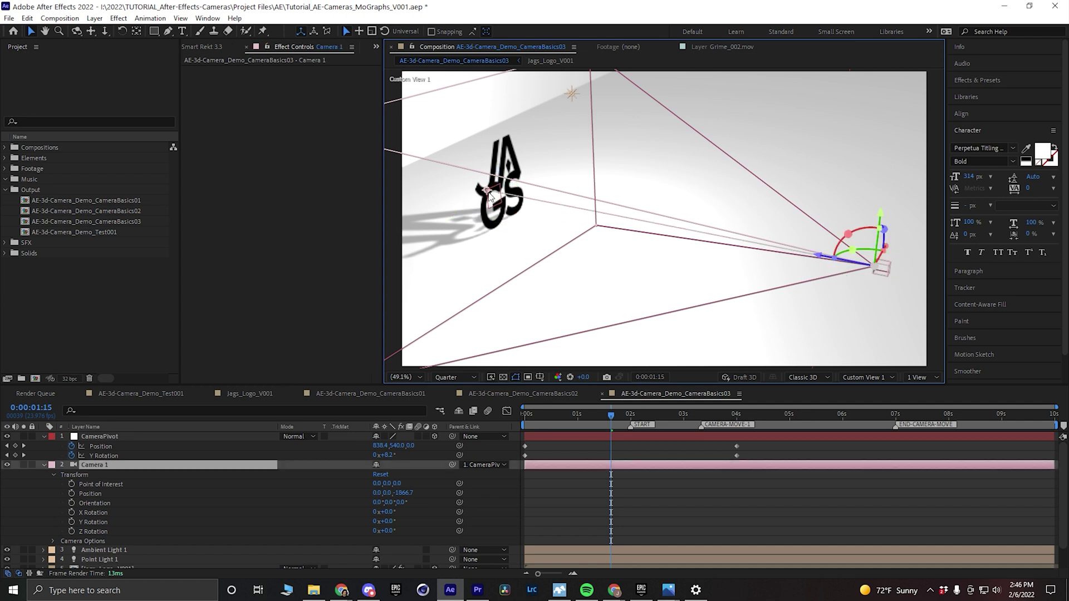
{"action": "left_click", "coordinate": [868, 261]}
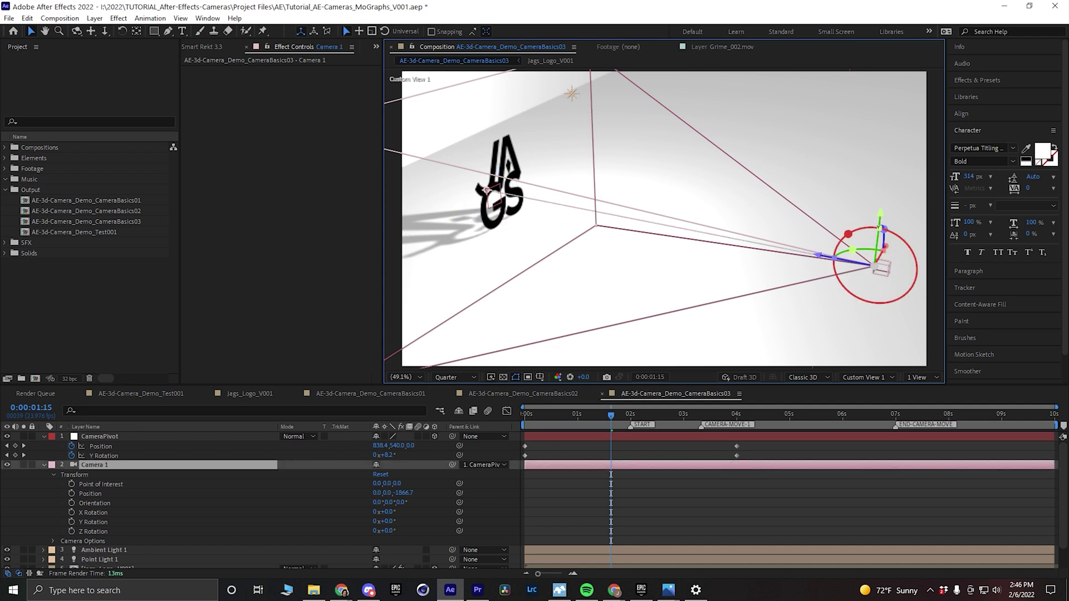
{"action": "left_click_drag", "start_coordinate": [881, 226], "coordinate": [853, 220]}
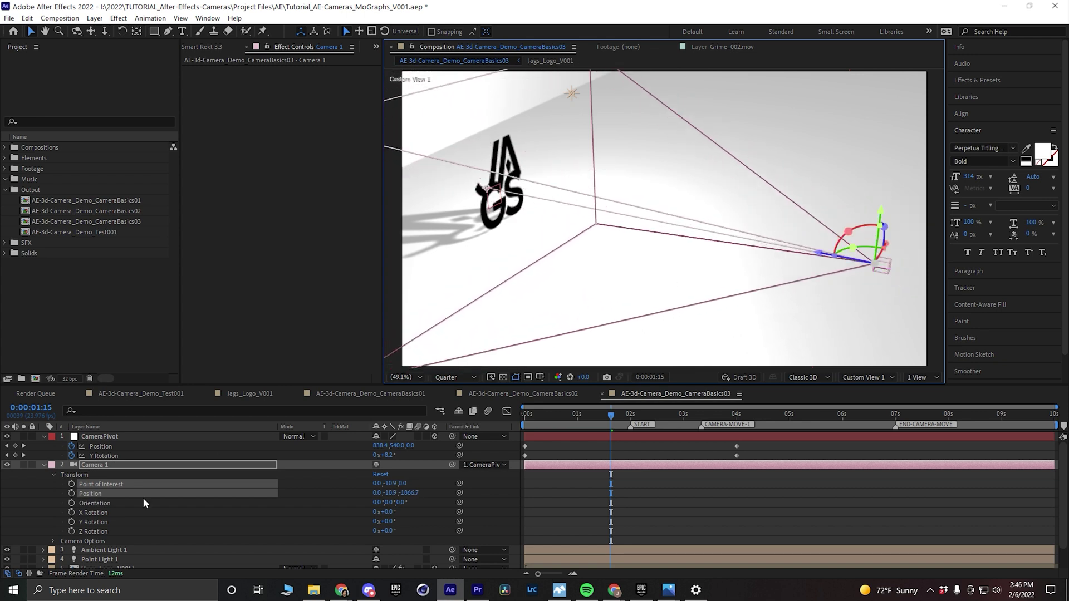
{"action": "key", "text": "ctrl+z"}
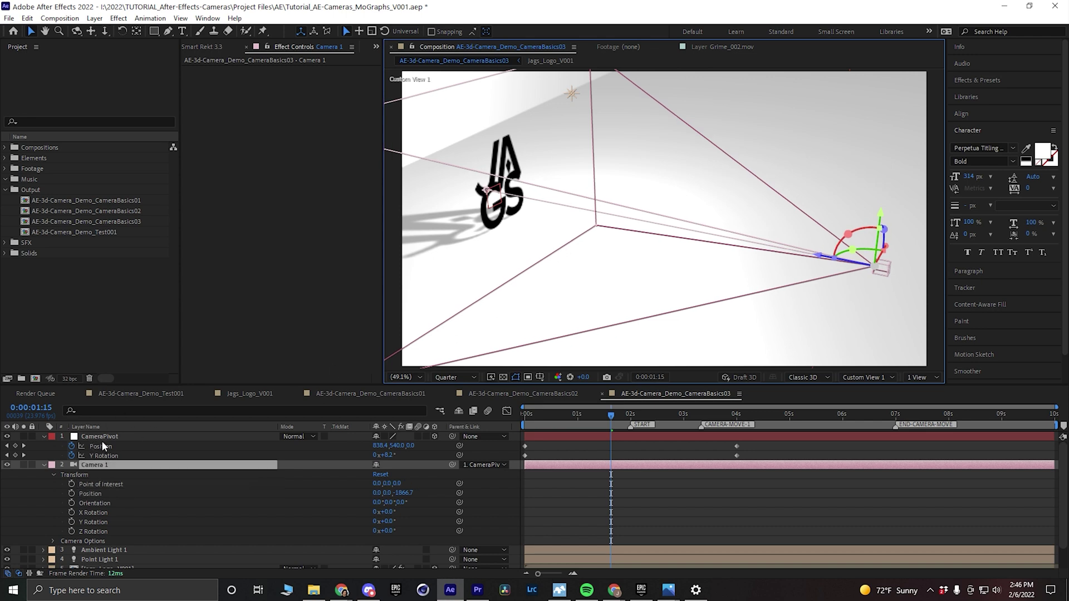
Trial-rotate and lower CameraPivot, undo, and return to frame zero.
{"action": "left_click", "coordinate": [102, 438]}
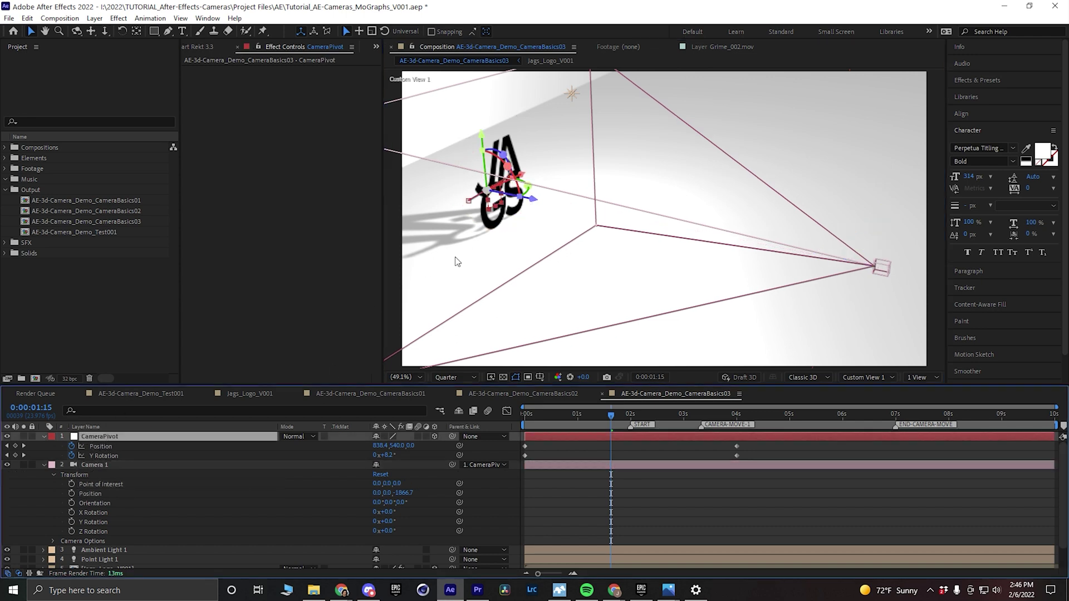
{"action": "left_click_drag", "start_coordinate": [526, 192], "coordinate": [557, 177]}
{"action": "left_click_drag", "start_coordinate": [478, 146], "coordinate": [496, 201]}
{"action": "key", "text": "ctrl+z"}
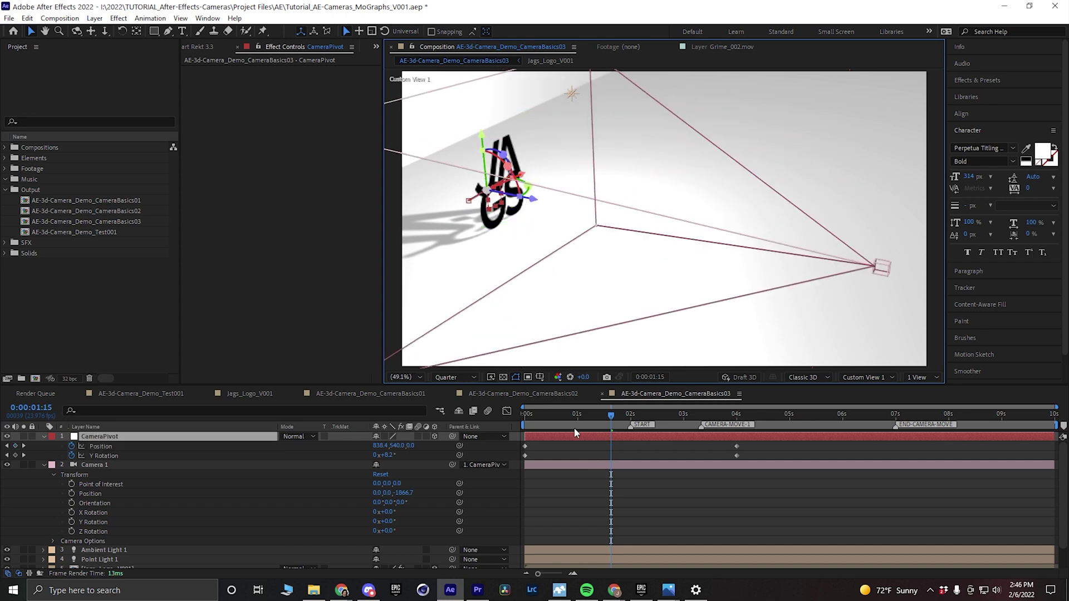
{"action": "key", "text": "Home"}
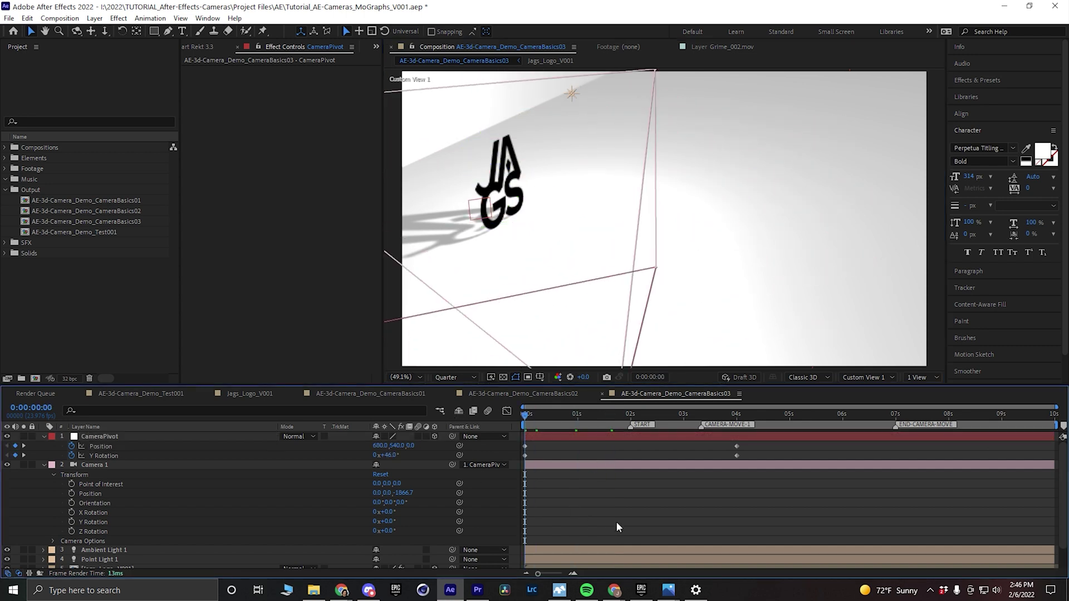